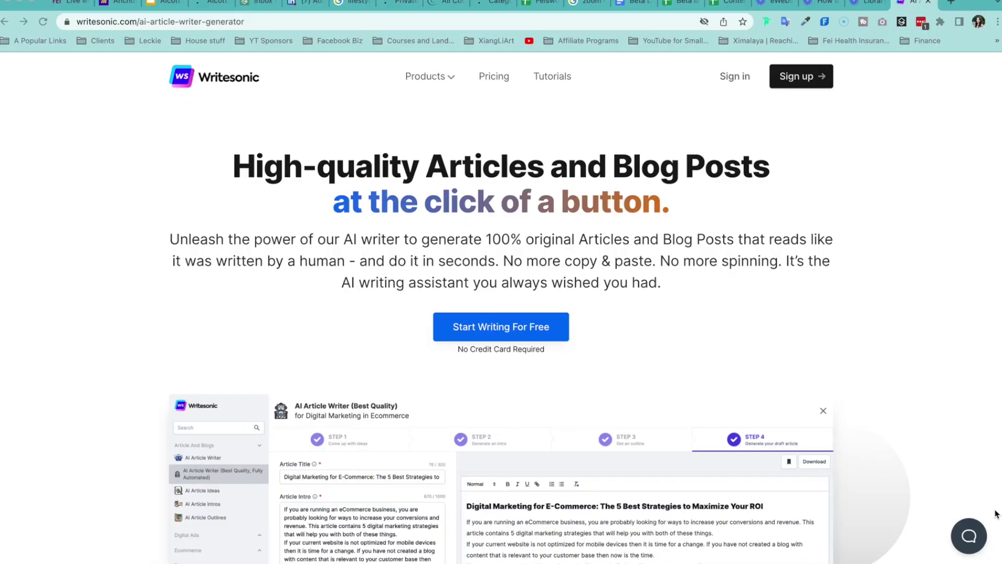
- Play the product demo video, skip ahead to the finished article, then close it
scroll(975, 475, "down", 6)
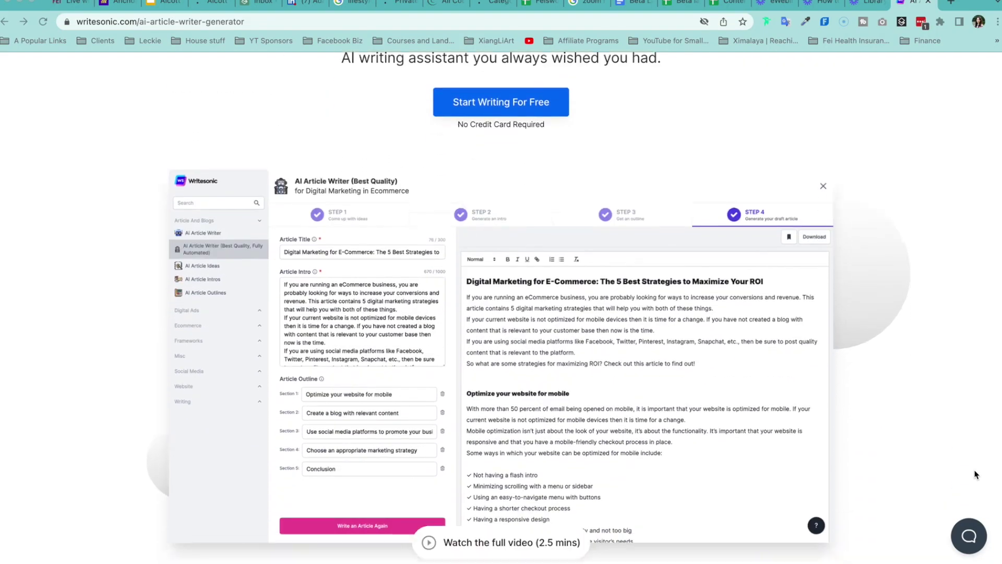
scroll(974, 473, "down", 1)
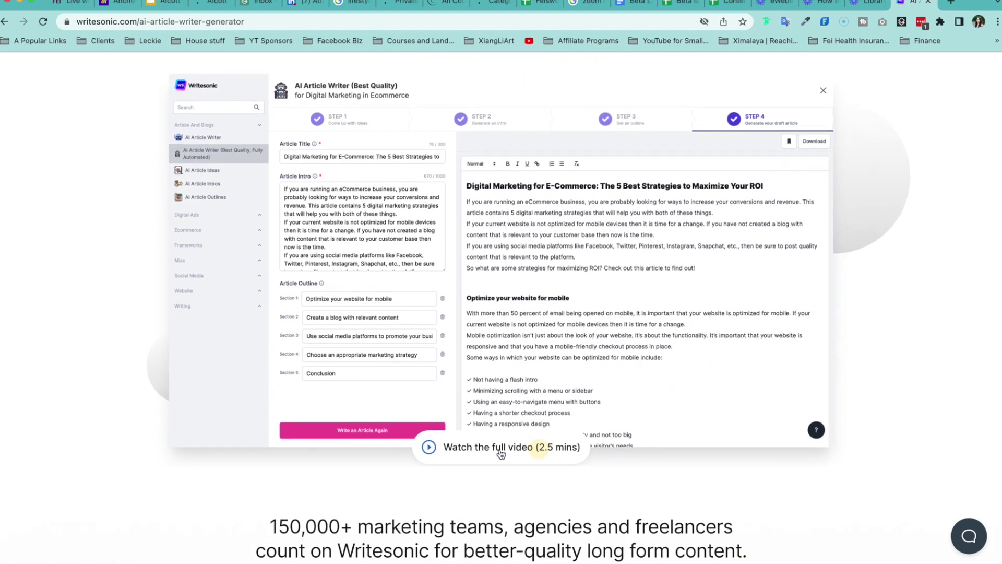
left_click(501, 452)
left_click_drag(257, 457, 406, 454)
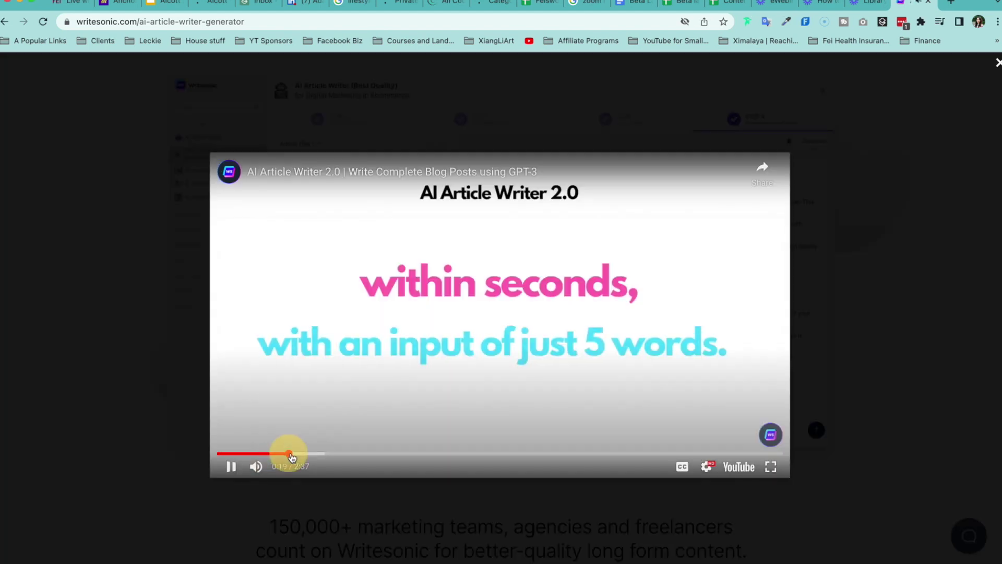
left_click(530, 454)
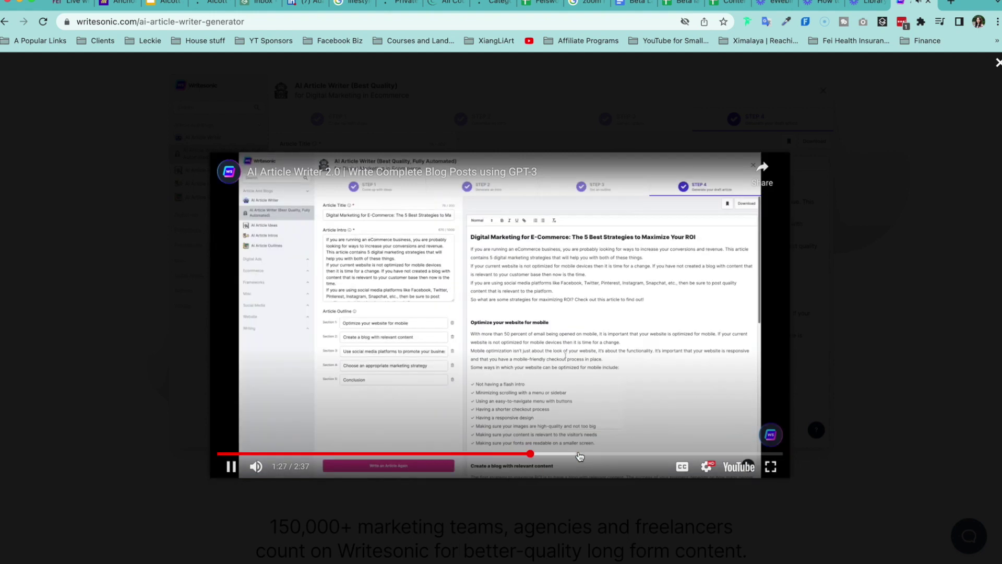
left_click(931, 419)
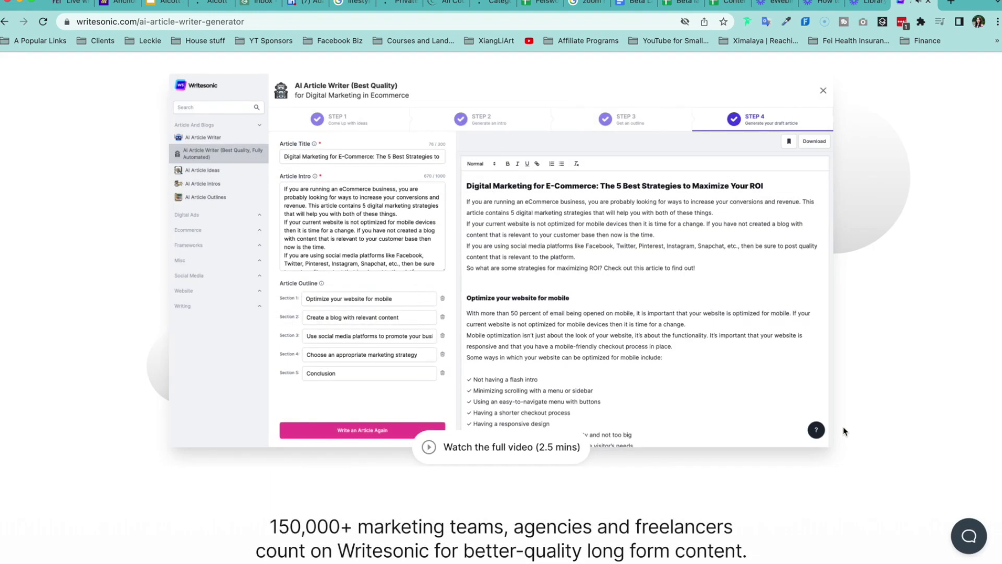
- Scroll down to the 'At a Glance: Original Art' gallery of paintings
scroll(874, 449, "down", 10)
scroll(875, 454, "down", 3)
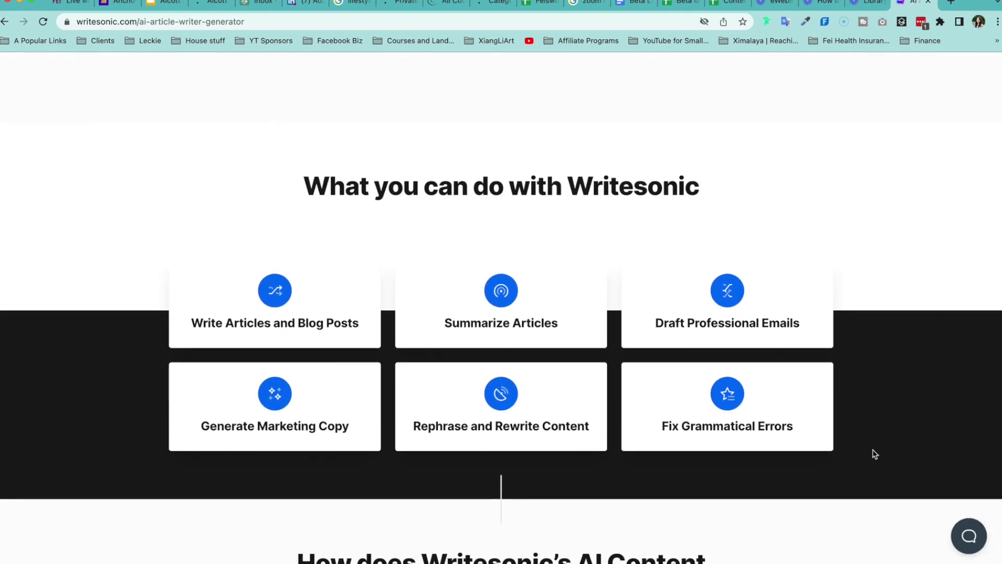
scroll(894, 528, "down", 7)
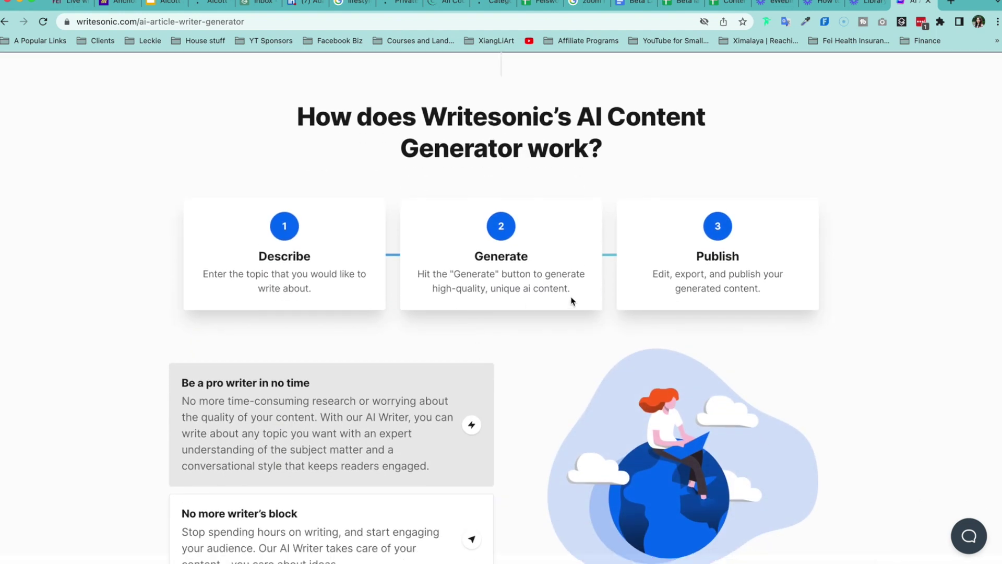
scroll(817, 458, "down", 3)
scroll(818, 458, "down", 7)
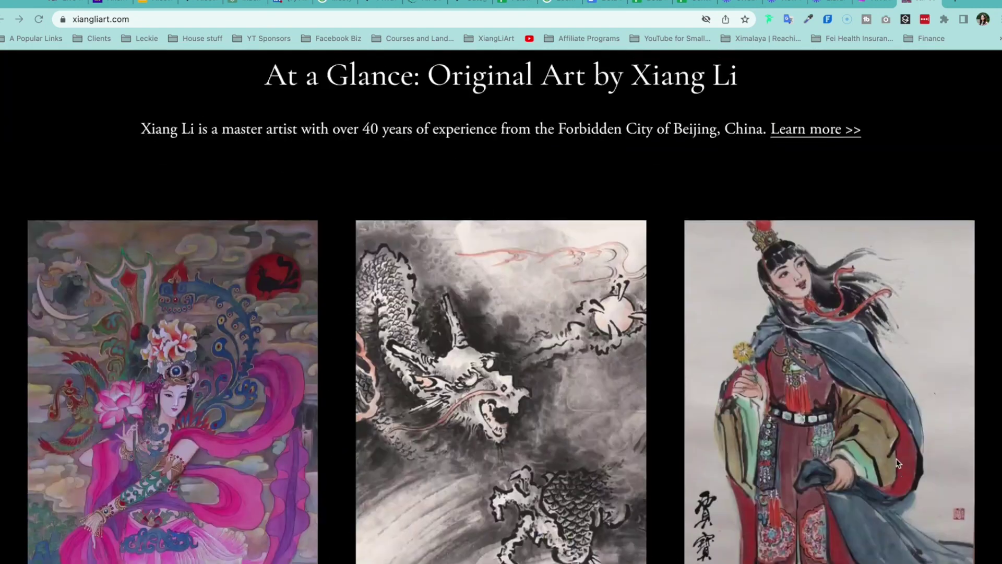
- Return to the top of the home page and open the Chinese Empresses galleries
scroll(941, 521, "down", 5)
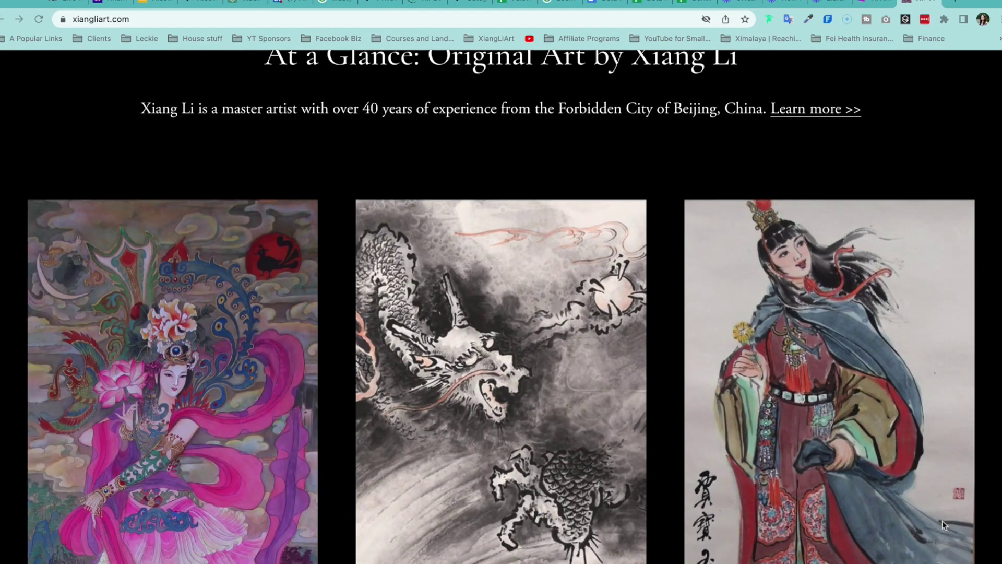
scroll(942, 521, "down", 10)
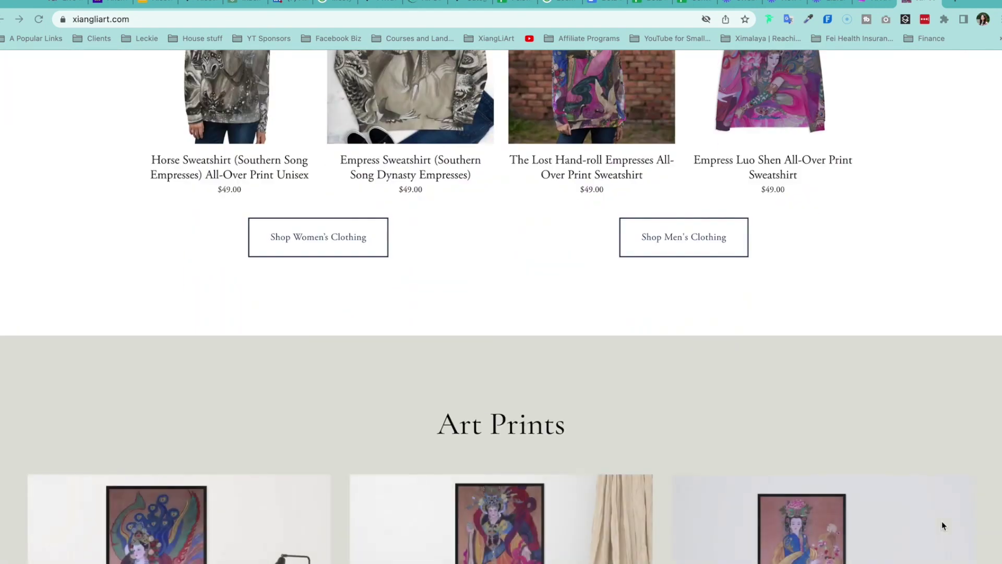
scroll(942, 521, "down", 15)
key("Home")
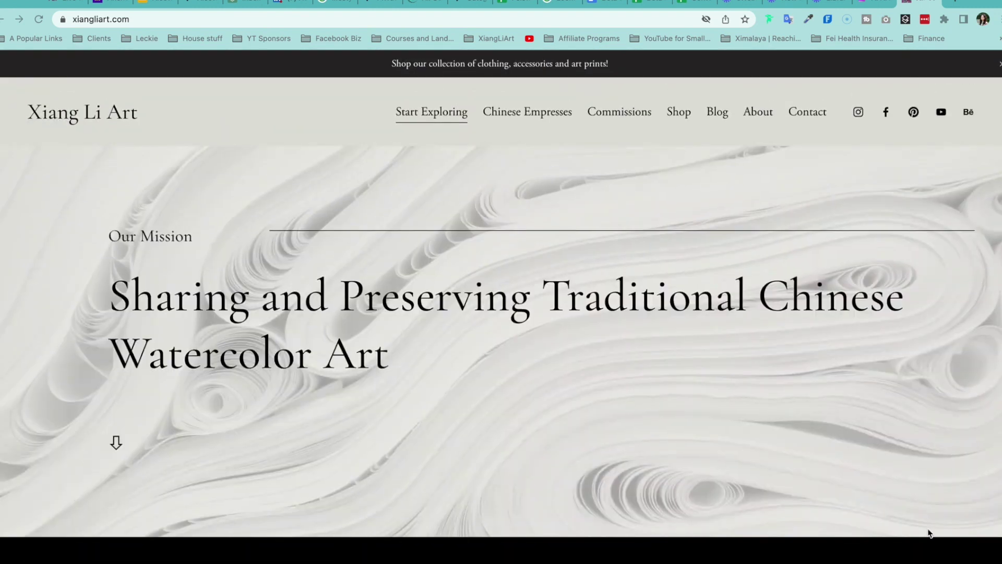
left_click(525, 119)
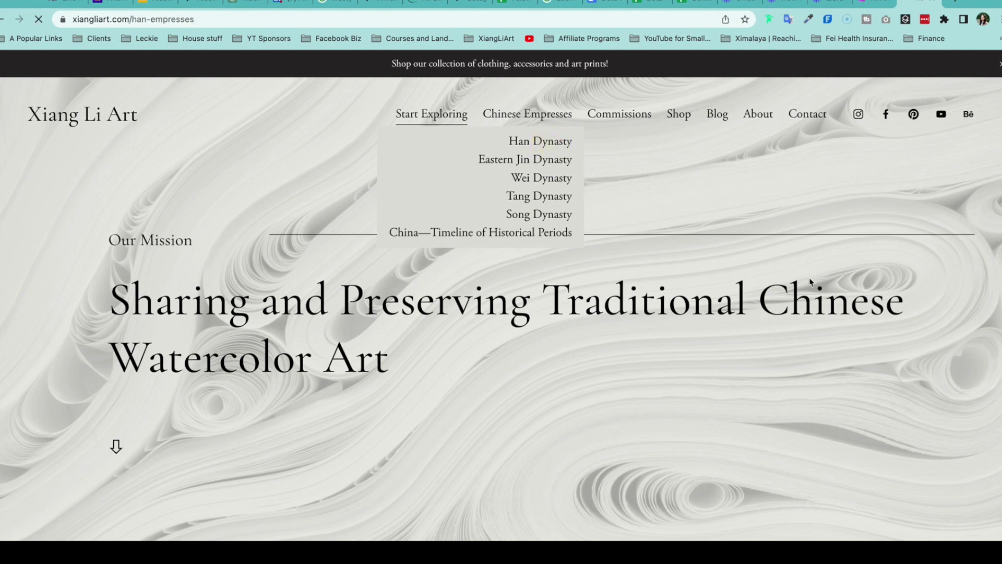
- Scroll down through the Chinese Empresses gallery pages
scroll(950, 398, "down", 9)
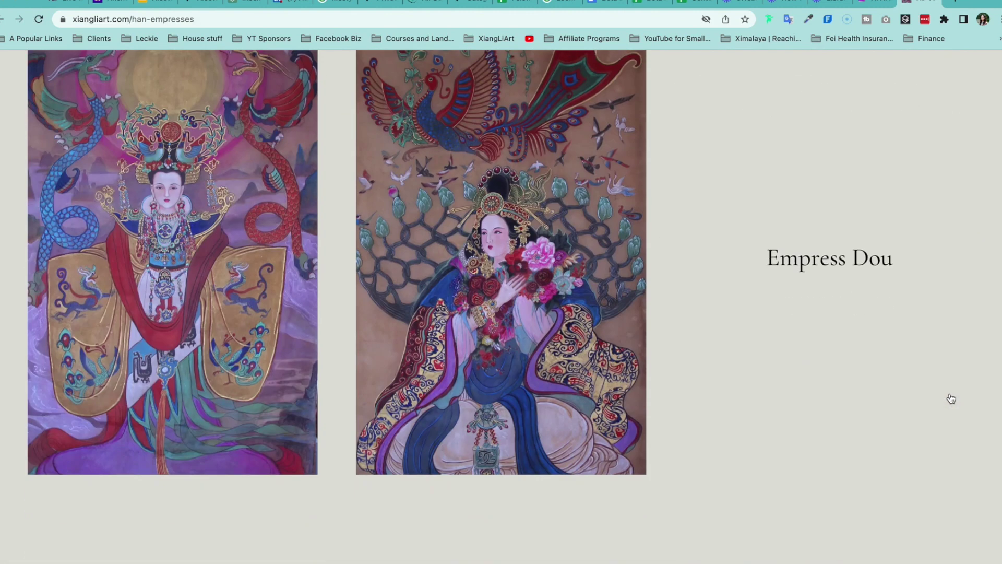
scroll(953, 401, "down", 9)
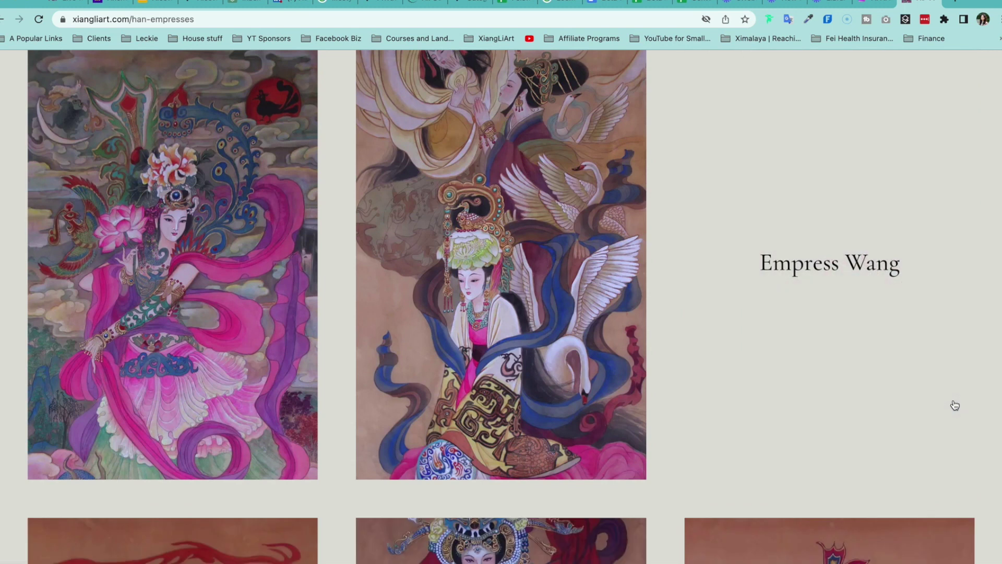
mouse_move(175, 254)
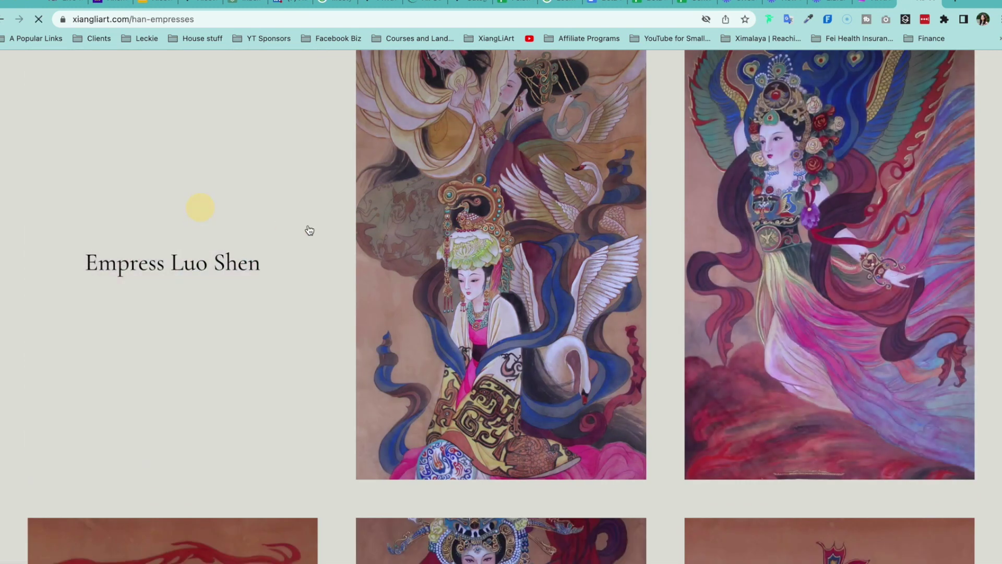
scroll(871, 449, "down", 5)
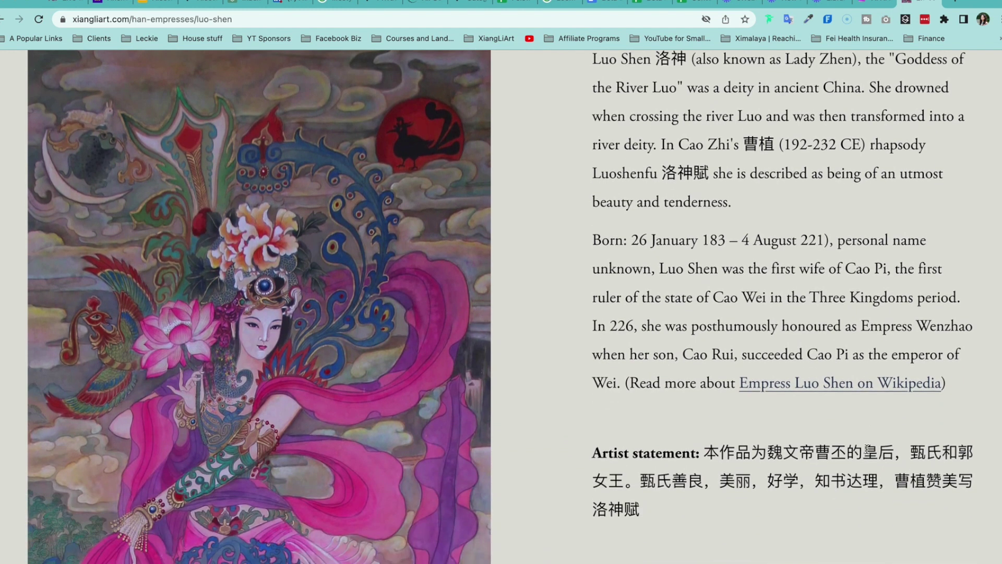
scroll(867, 450, "down", 6)
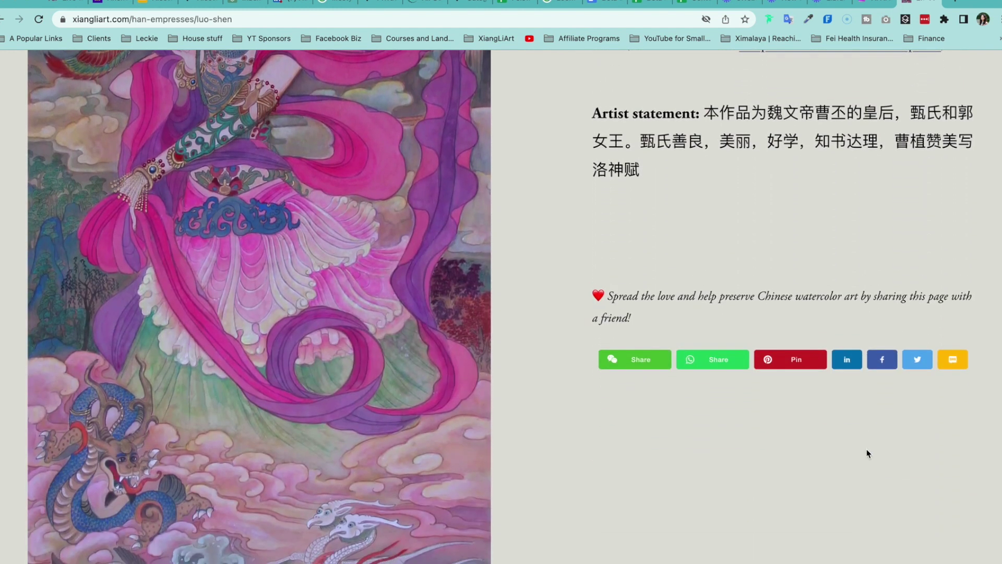
scroll(867, 452, "down", 7)
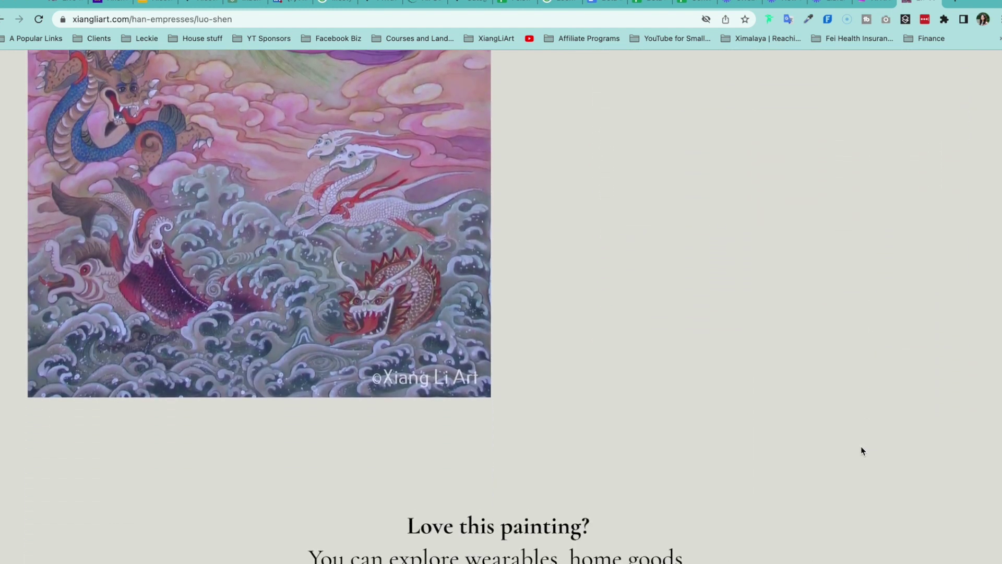
scroll(862, 450, "down", 7)
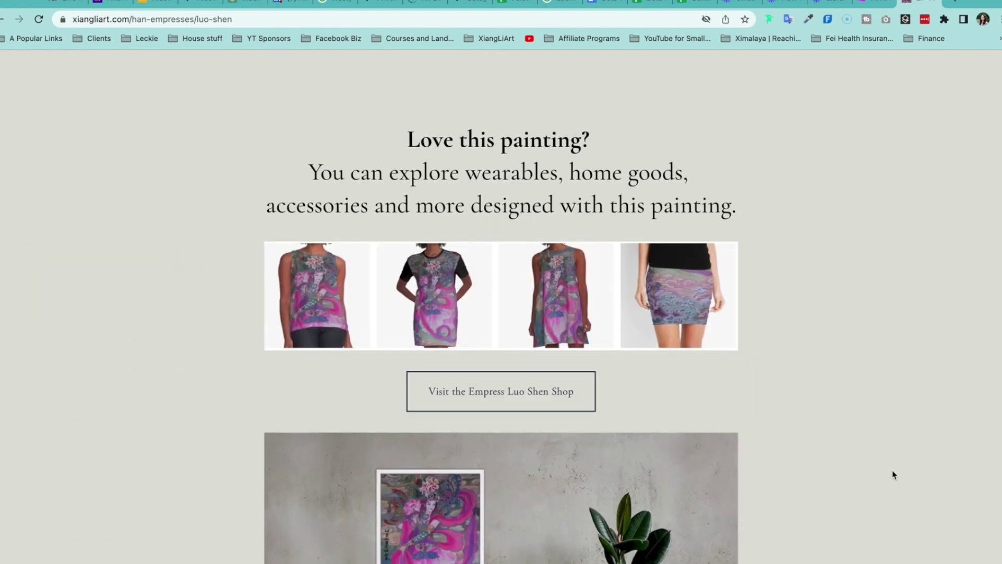
scroll(889, 502, "down", 8)
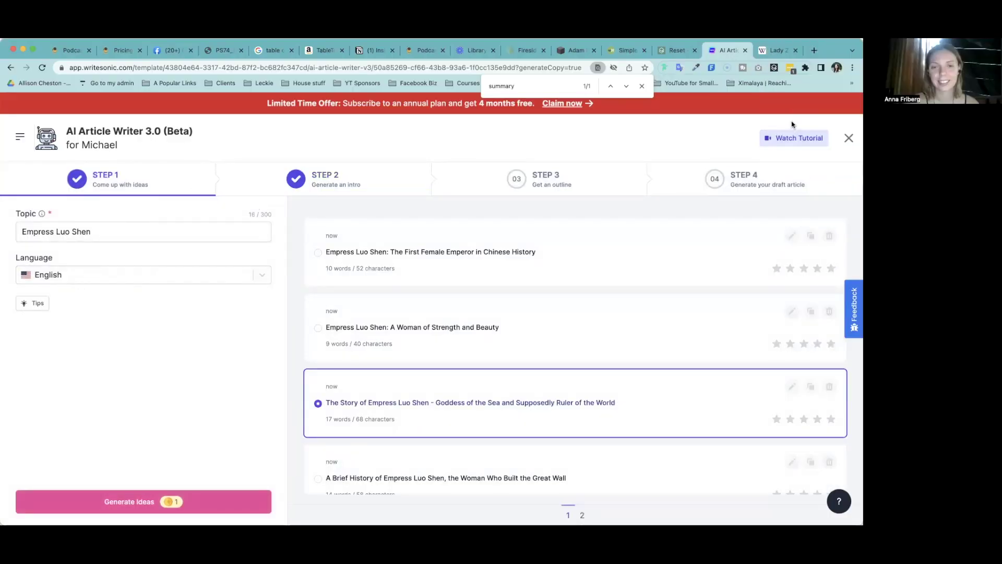
- Generate intros for the Goddess of the Sea title and pick the second, 'famous character in Chinese mythology' one
left_click(340, 183)
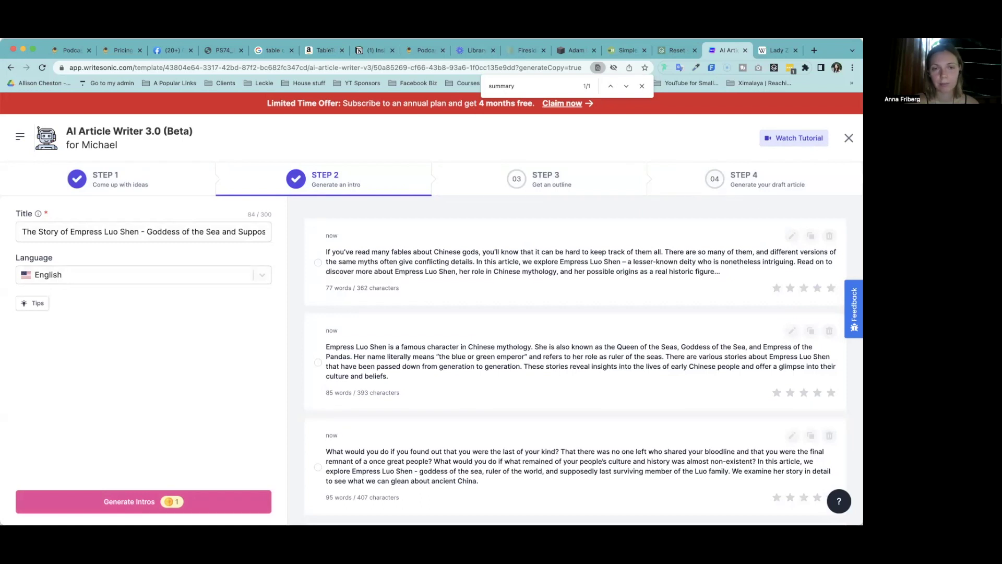
left_click(841, 290)
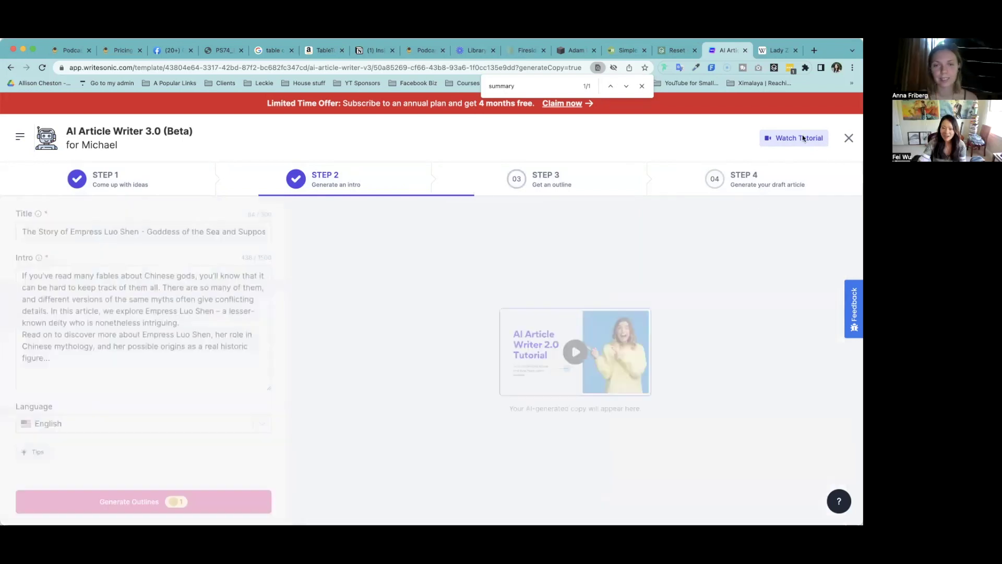
left_click(351, 181)
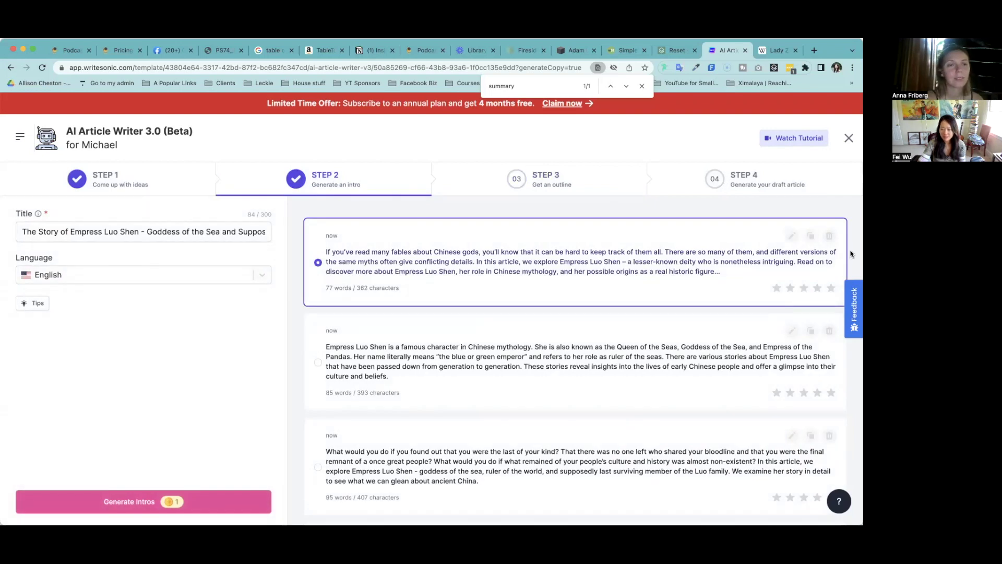
scroll(686, 354, "down", 1)
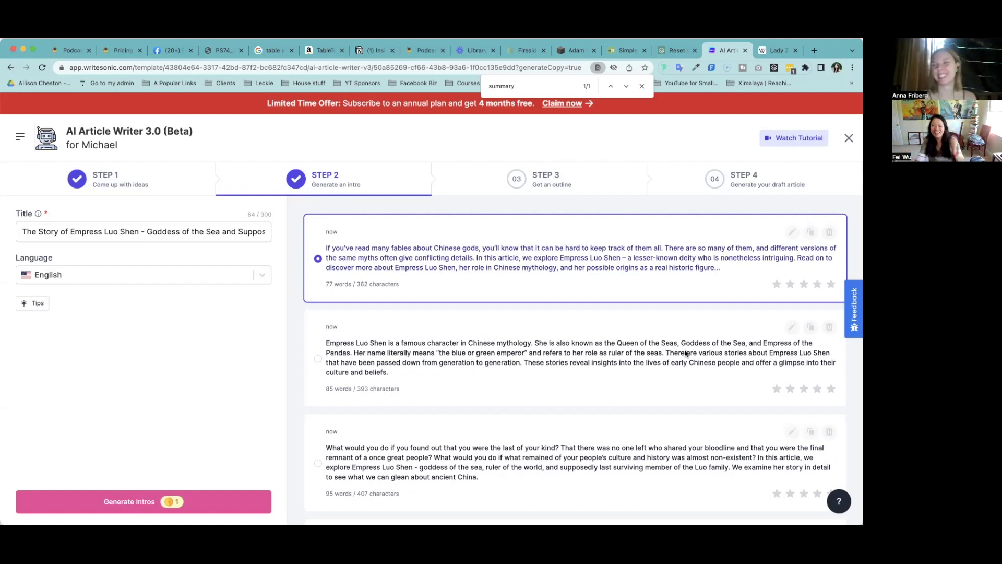
scroll(617, 402, "down", 1)
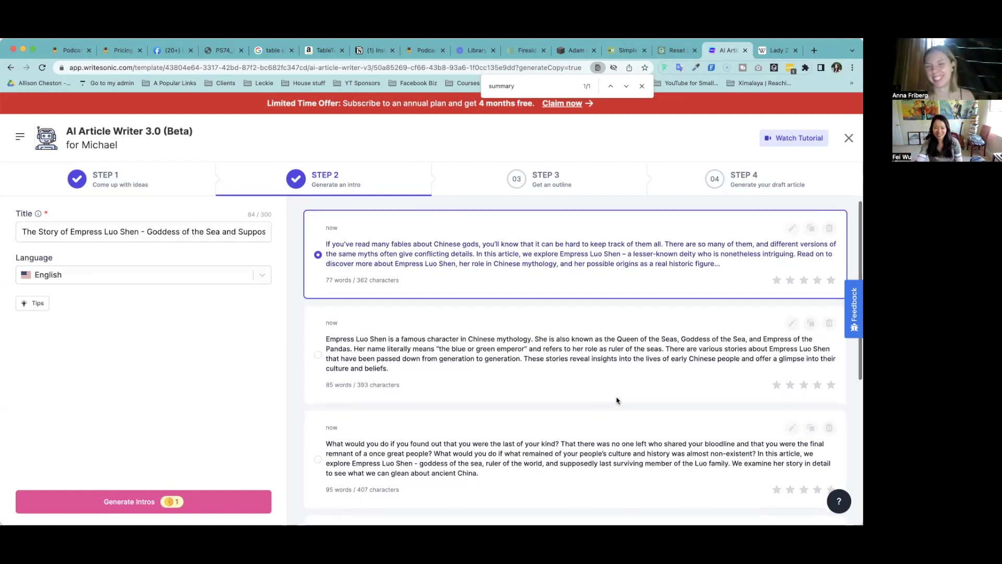
scroll(618, 401, "down", 1)
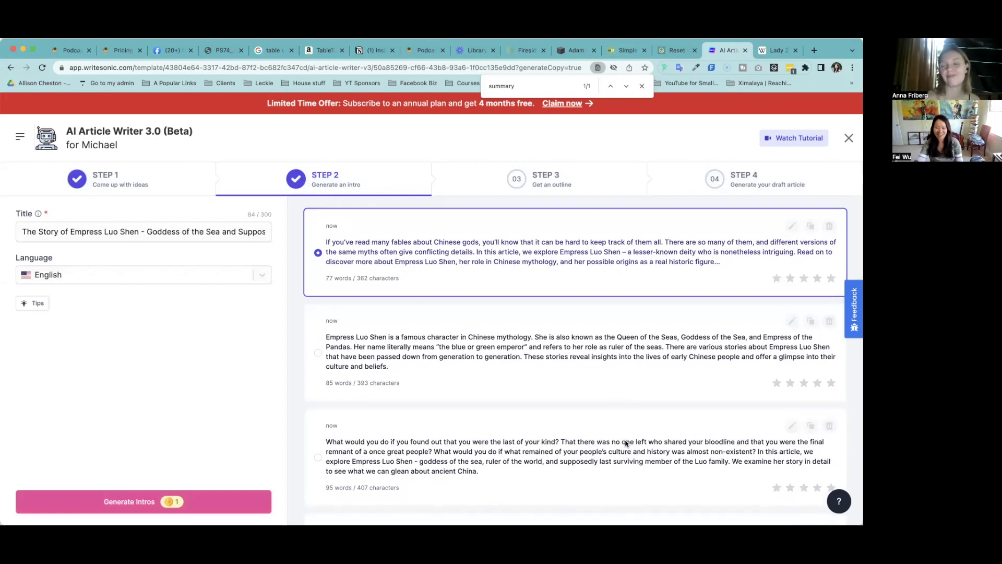
scroll(626, 443, "down", 5)
scroll(627, 442, "up", 6)
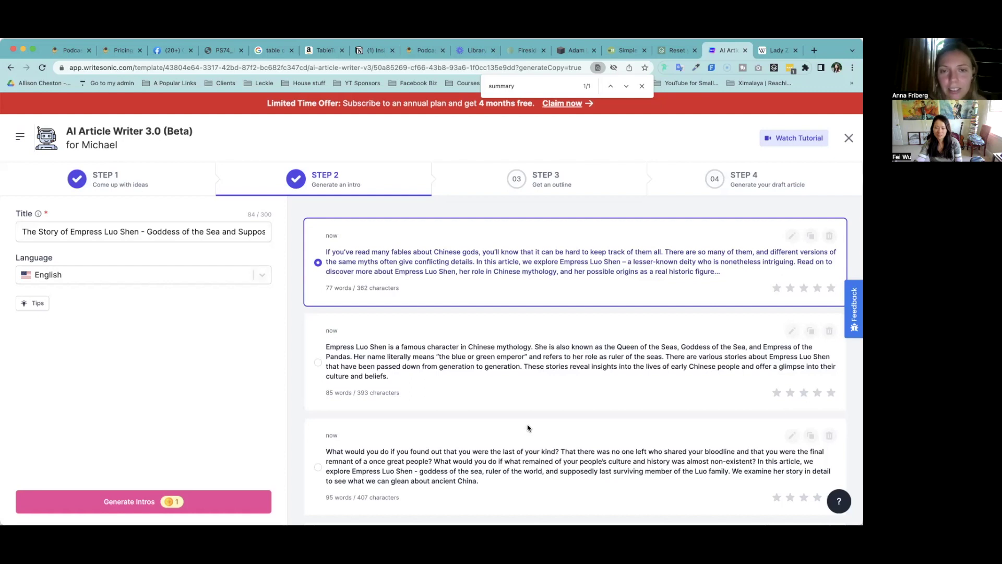
left_click(318, 363)
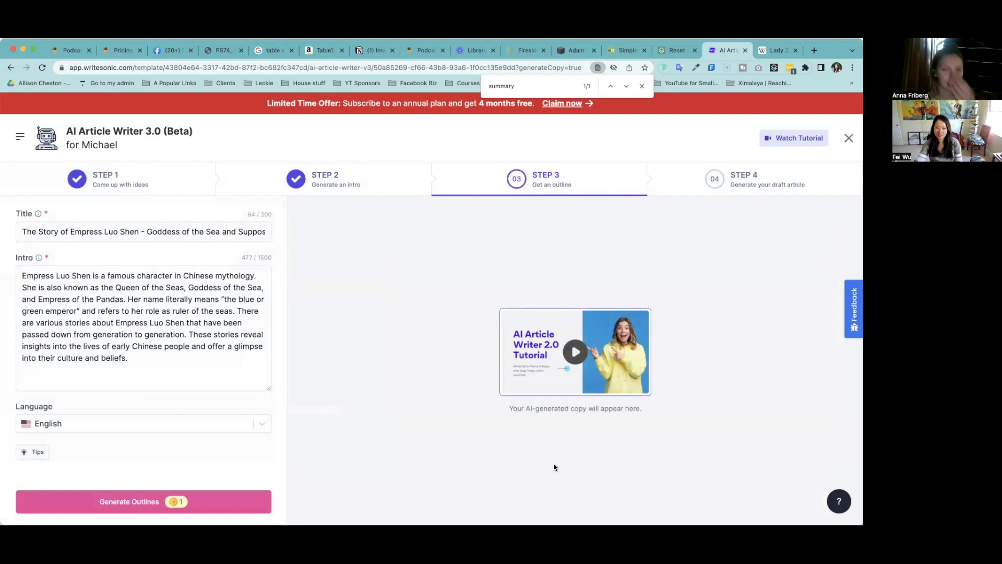
- Generate outlines and pick the 8-section one starting 'Who was Empress Luo Shen?'
left_click(155, 502)
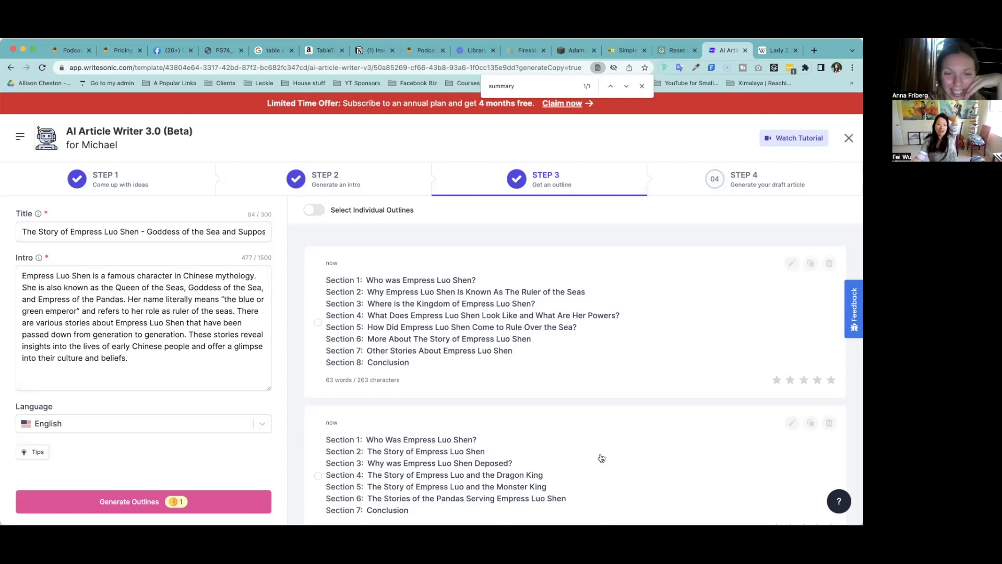
scroll(597, 446, "down", 6)
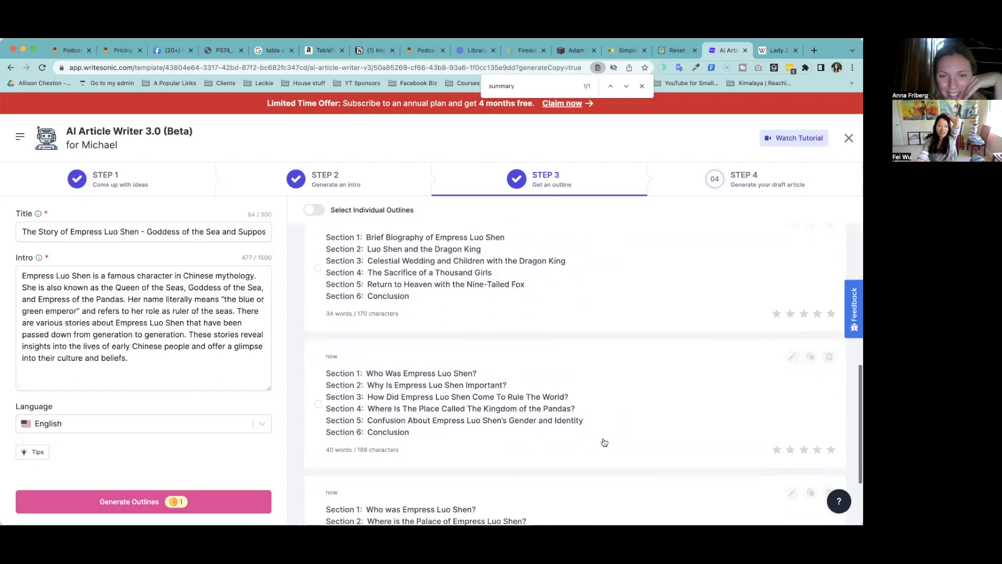
scroll(605, 442, "up", 10)
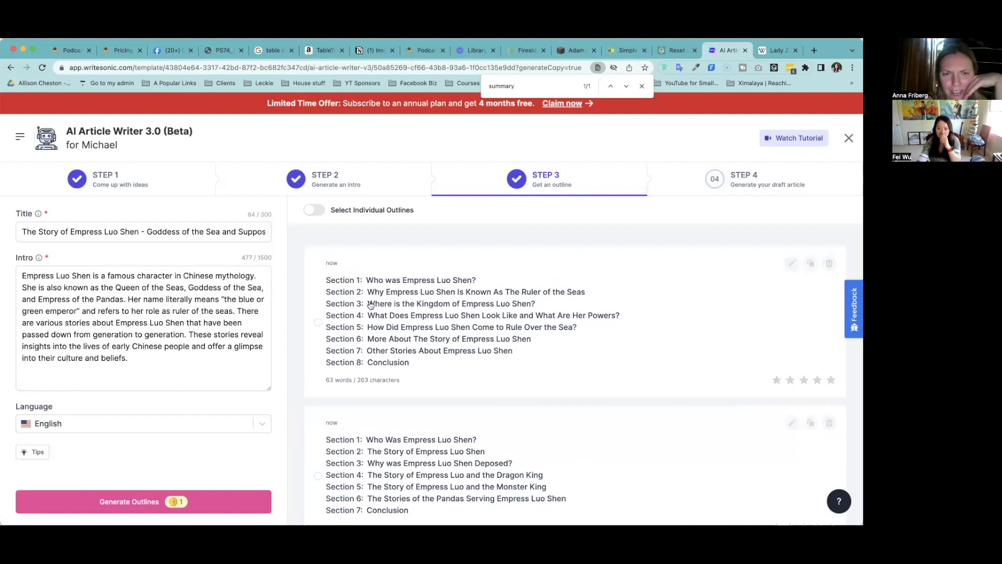
left_click(319, 324)
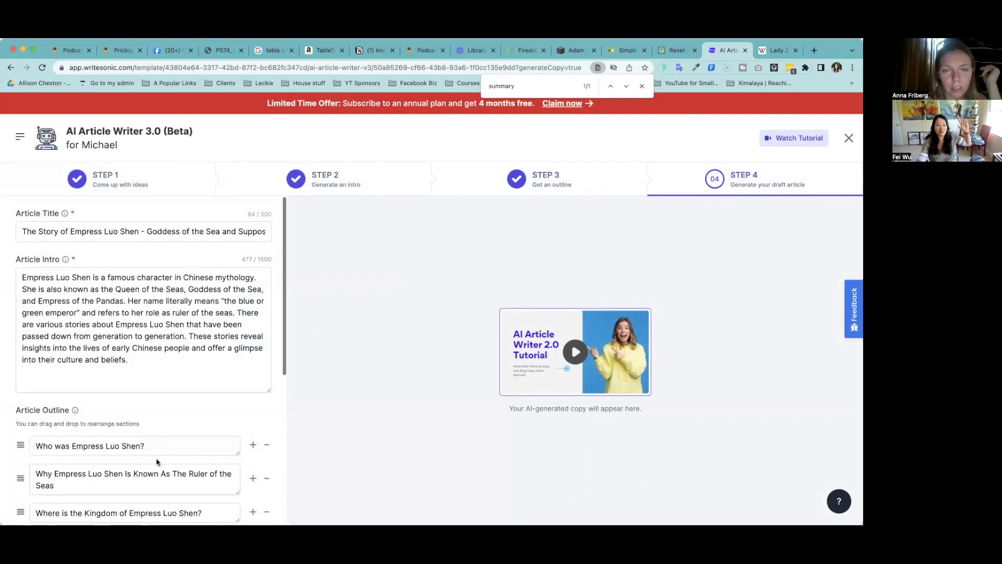
scroll(156, 459, "down", 3)
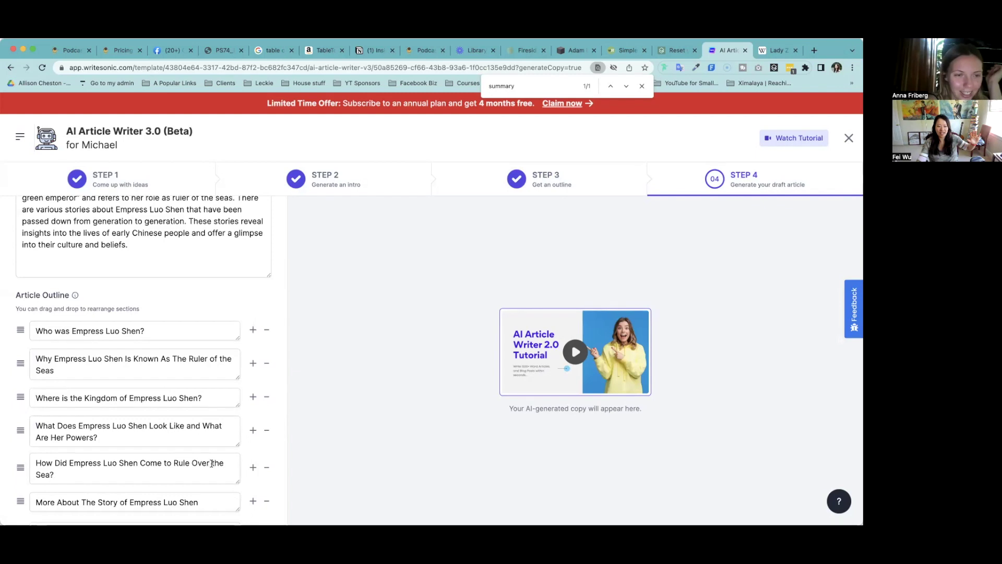
scroll(225, 459, "down", 1)
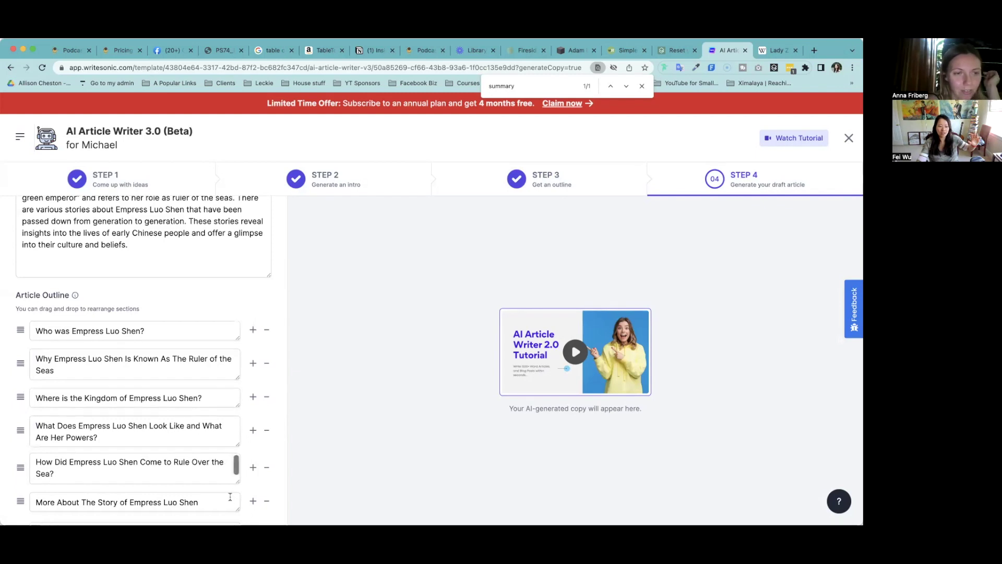
scroll(227, 501, "down", 1)
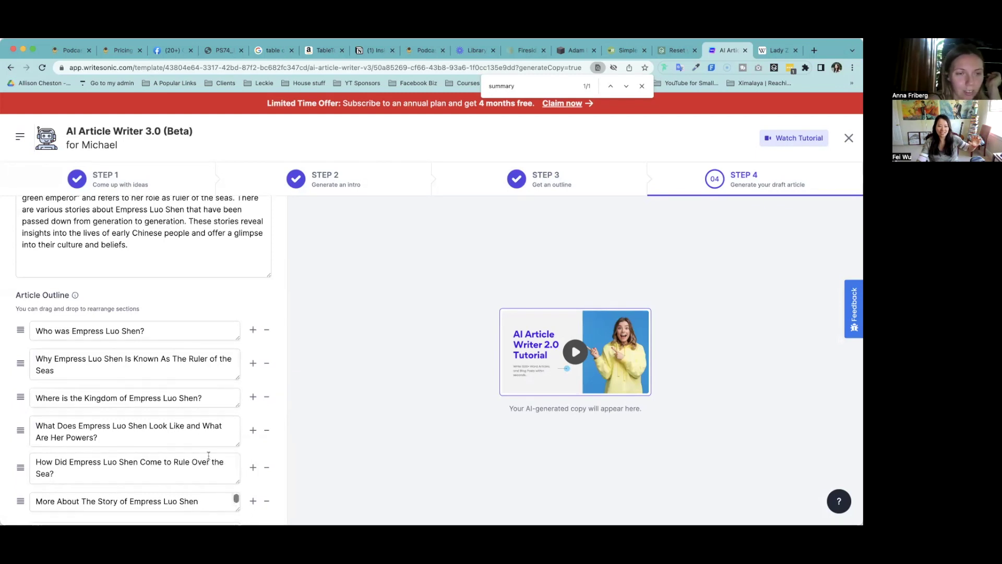
scroll(230, 481, "down", 3)
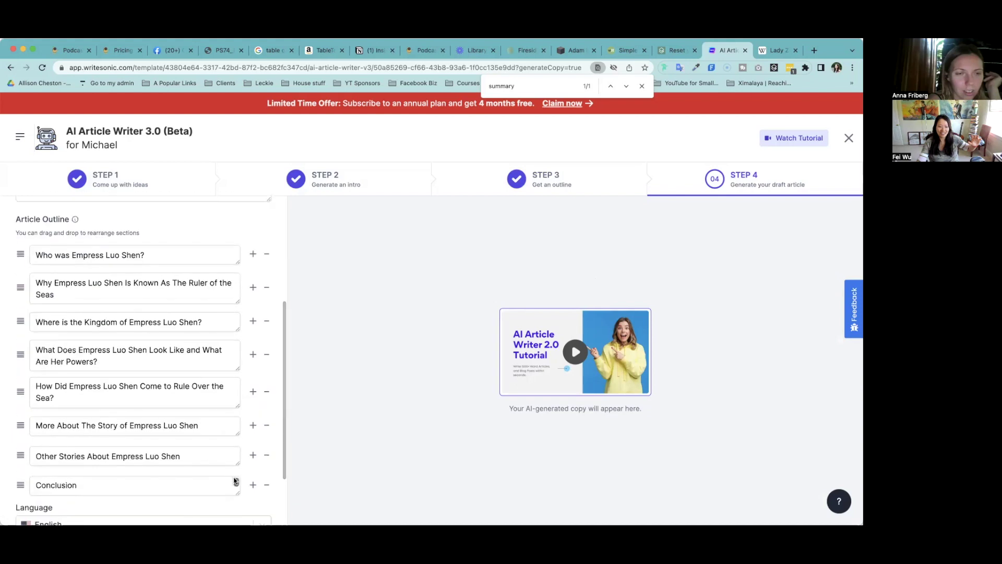
scroll(230, 481, "down", 3)
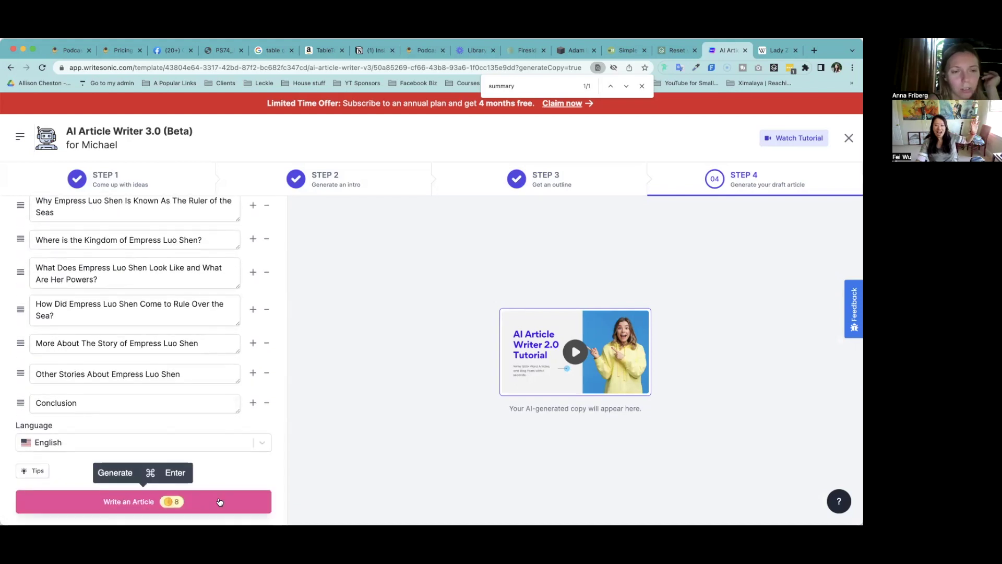
scroll(222, 503, "up", 1)
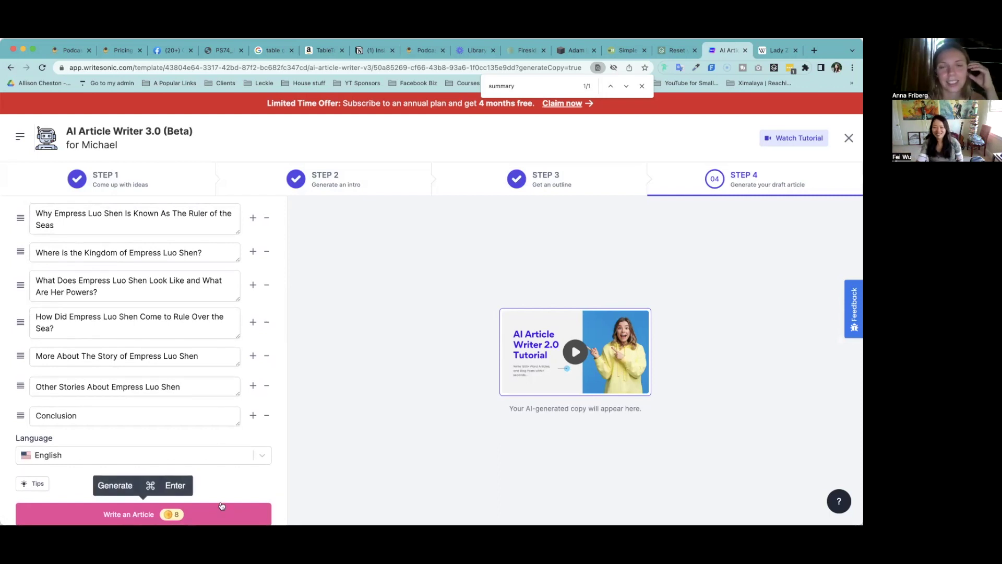
left_click(551, 180)
scroll(707, 463, "down", 2)
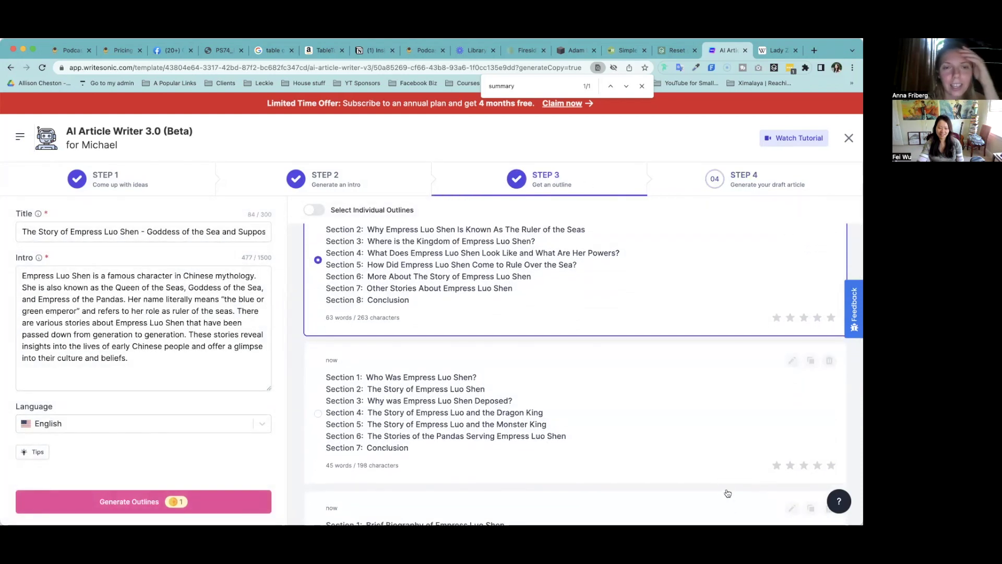
scroll(727, 493, "up", 1)
scroll(728, 493, "up", 1)
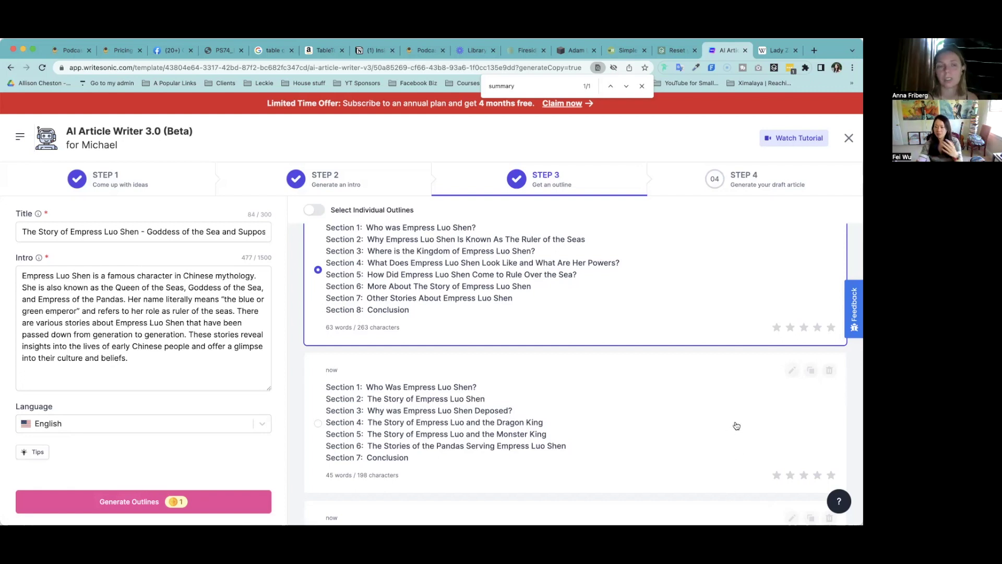
scroll(575, 397, "up", 1)
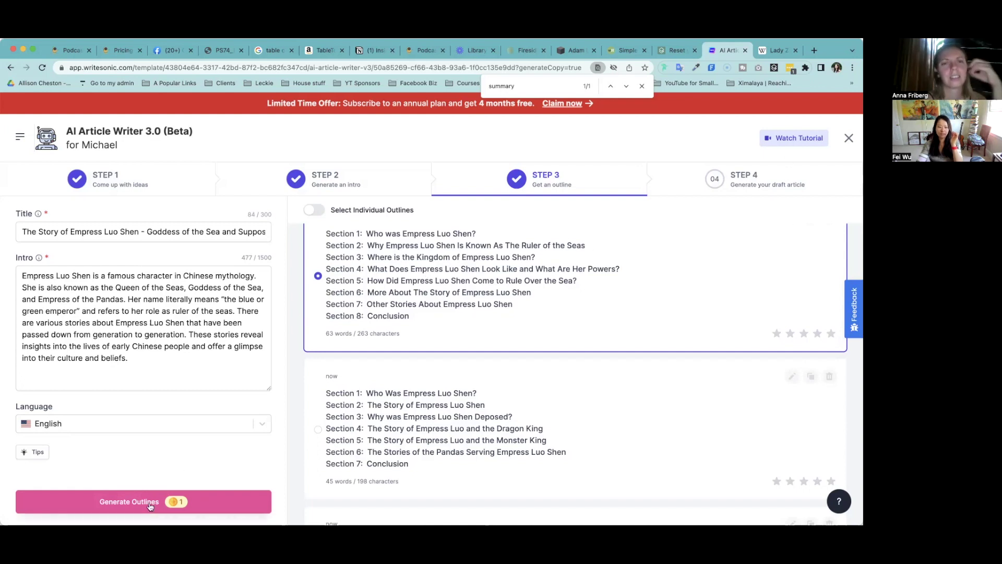
left_click(744, 177)
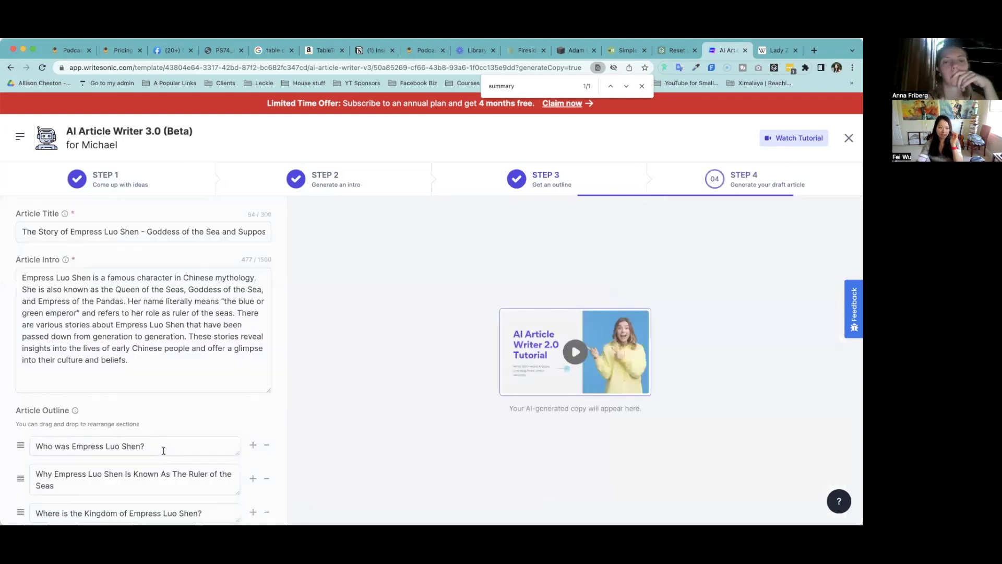
- Write the article from the chosen title, intro and outline, producing a 1137-word draft
scroll(163, 451, "down", 5)
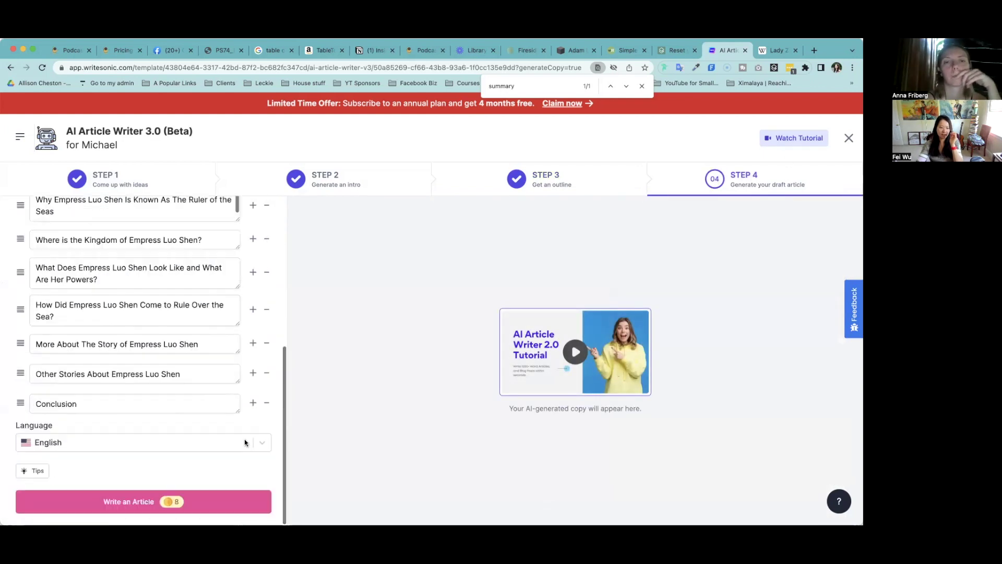
left_click(191, 503)
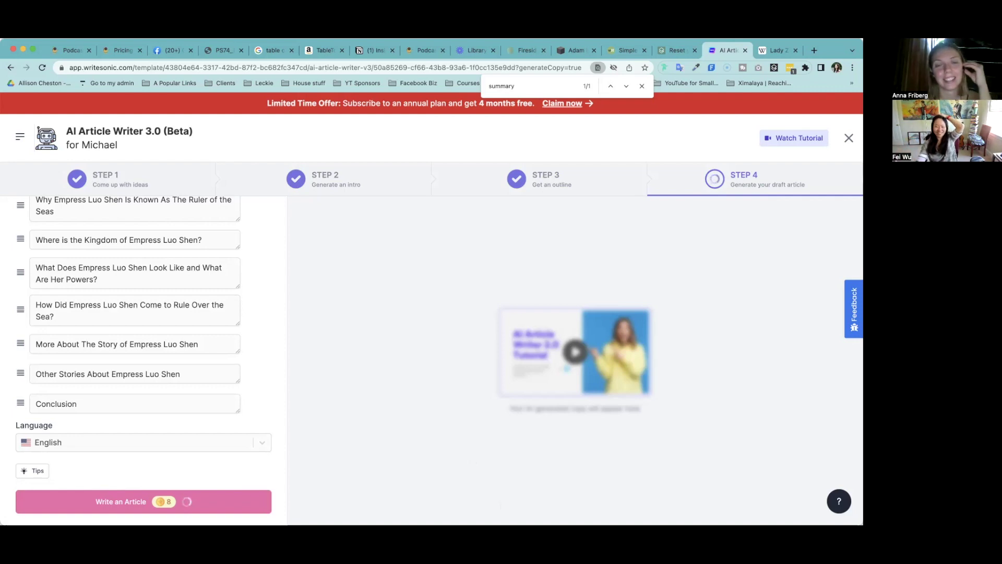
scroll(182, 456, "up", 2)
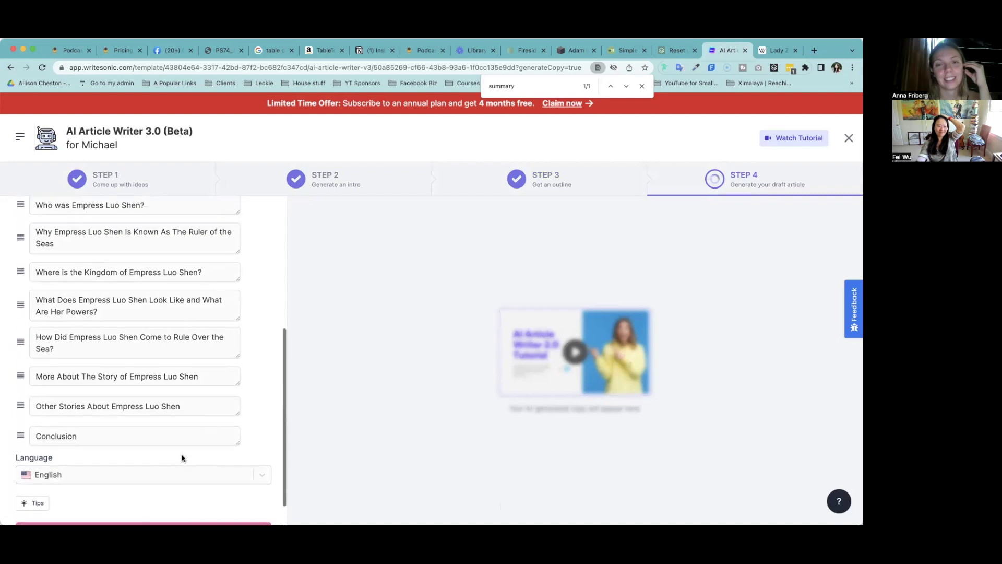
scroll(181, 455, "down", 2)
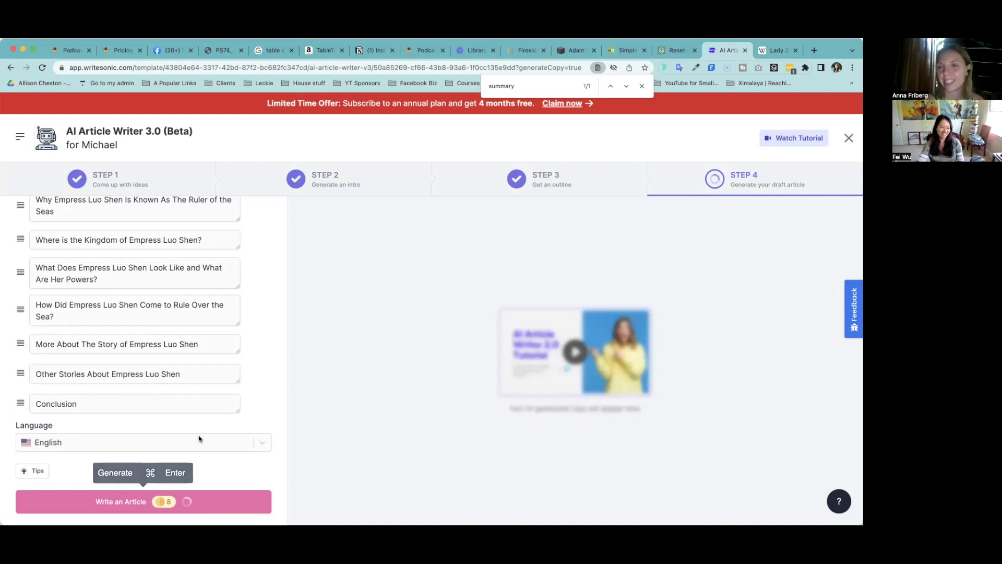
scroll(231, 359, "up", 3)
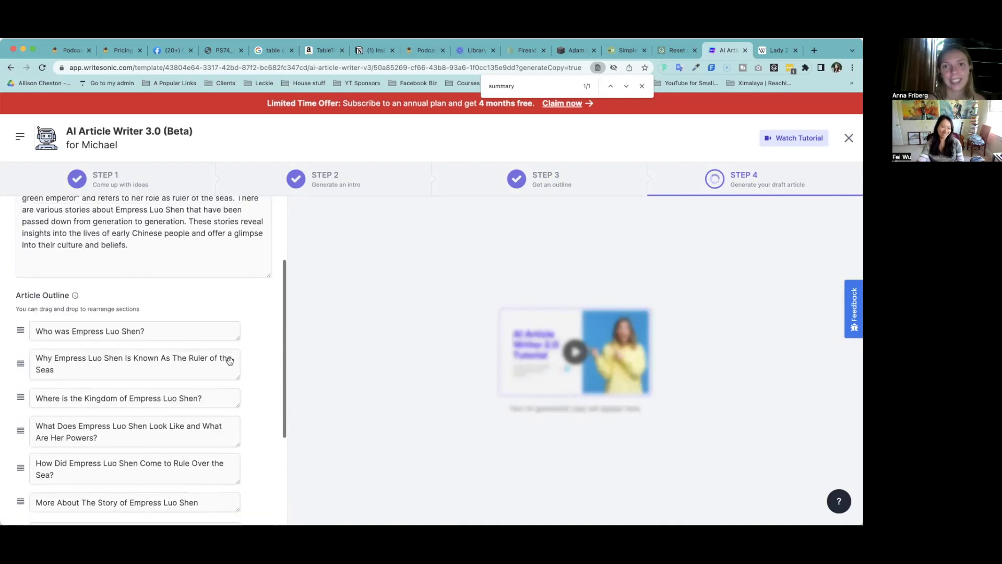
scroll(226, 360, "down", 3)
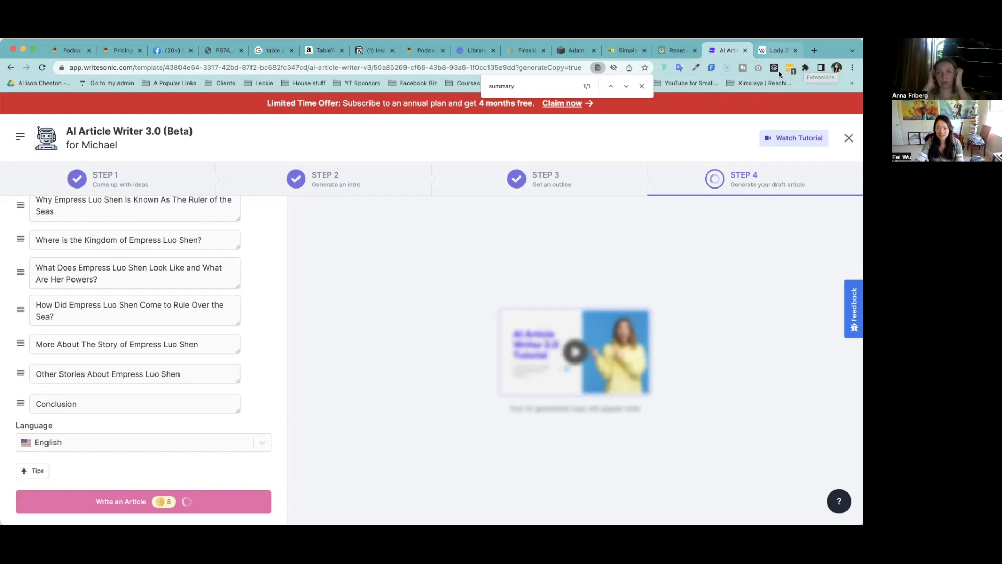
left_click_drag(376, 50, 725, 50)
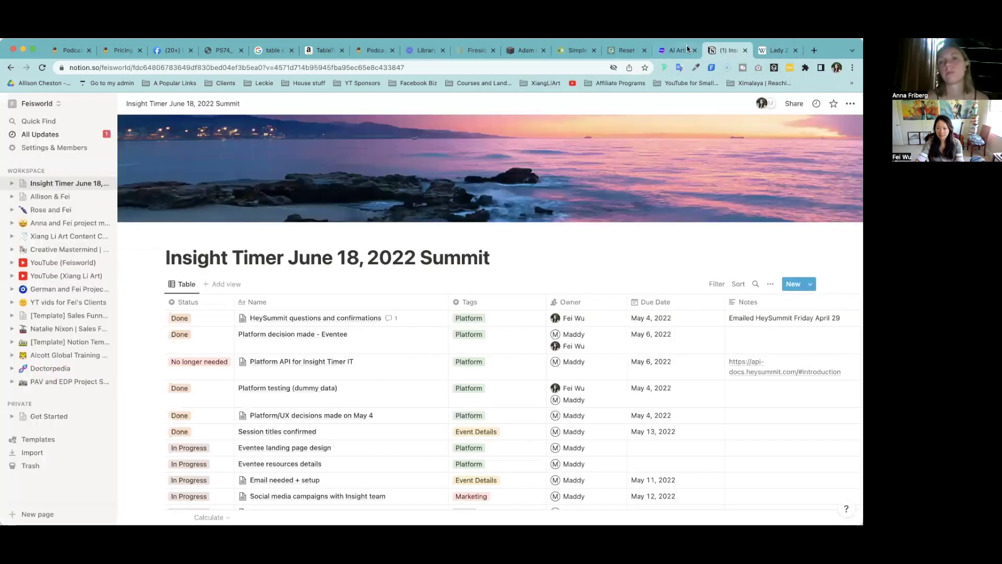
left_click(676, 50)
scroll(710, 446, "down", 1)
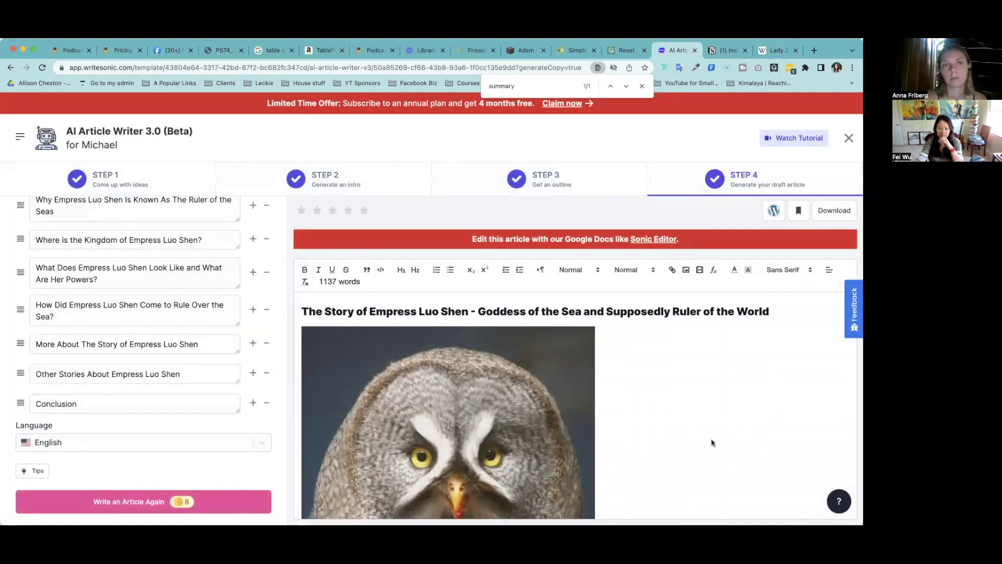
scroll(723, 439, "down", 3)
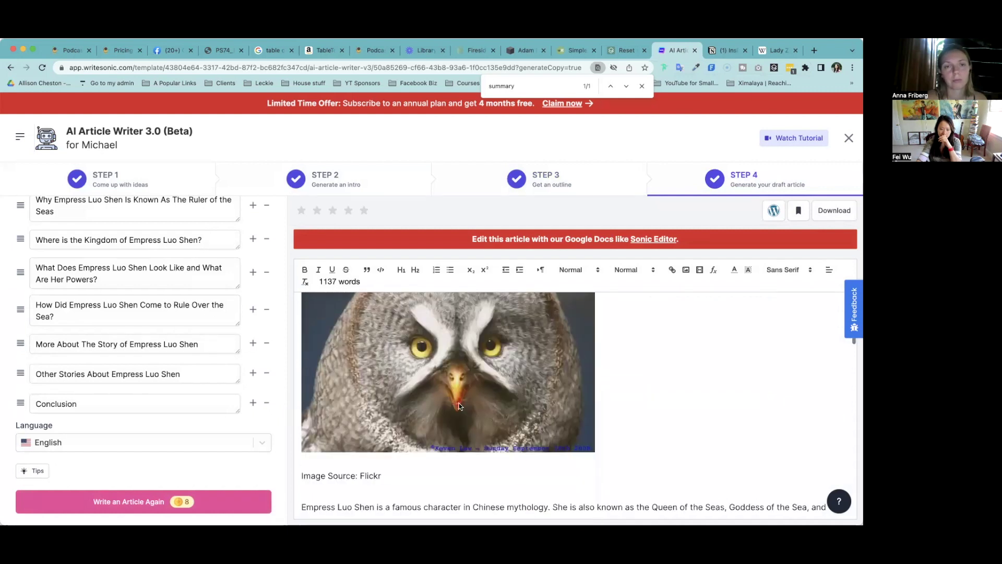
scroll(659, 435, "down", 2)
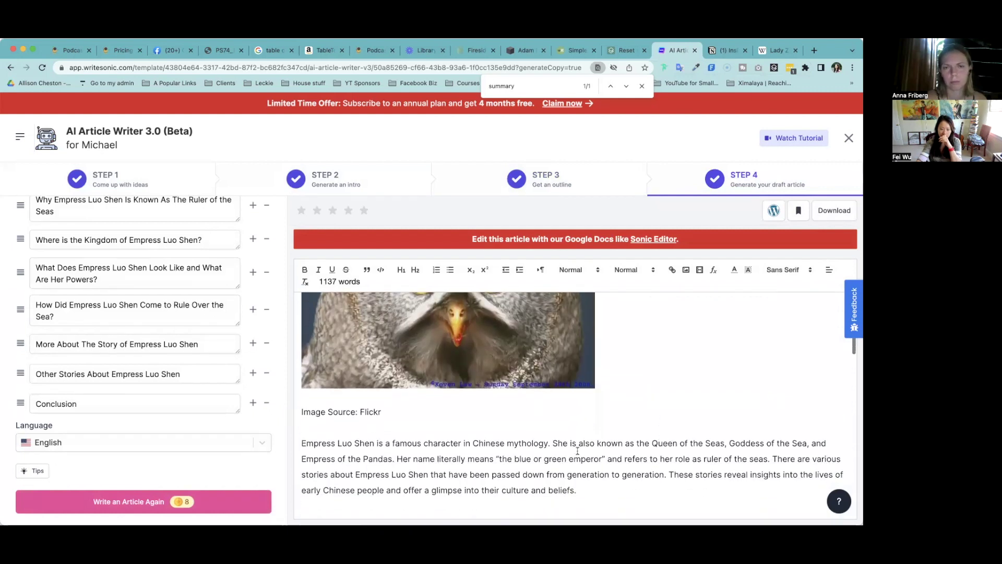
scroll(662, 494, "down", 1)
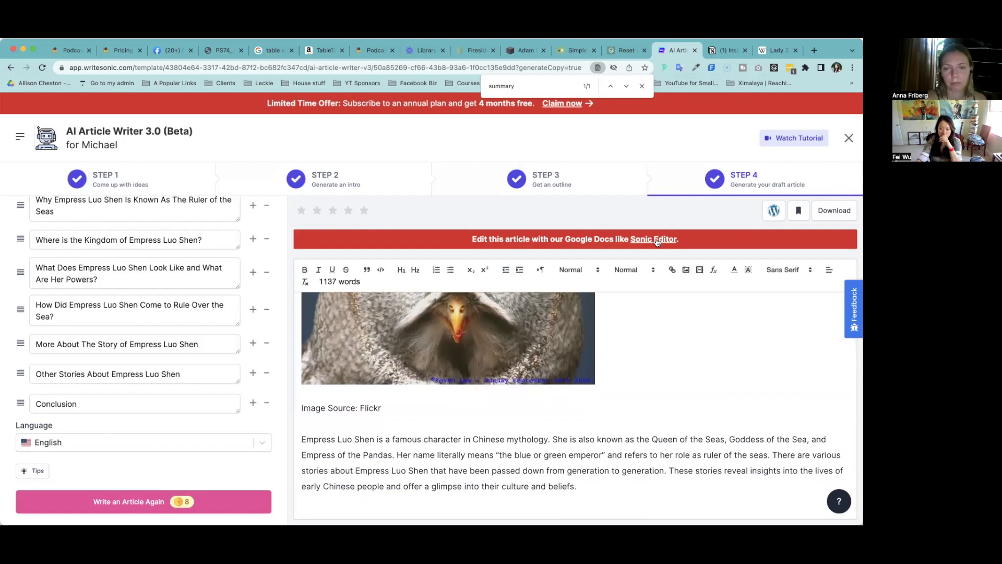
scroll(682, 437, "up", 5)
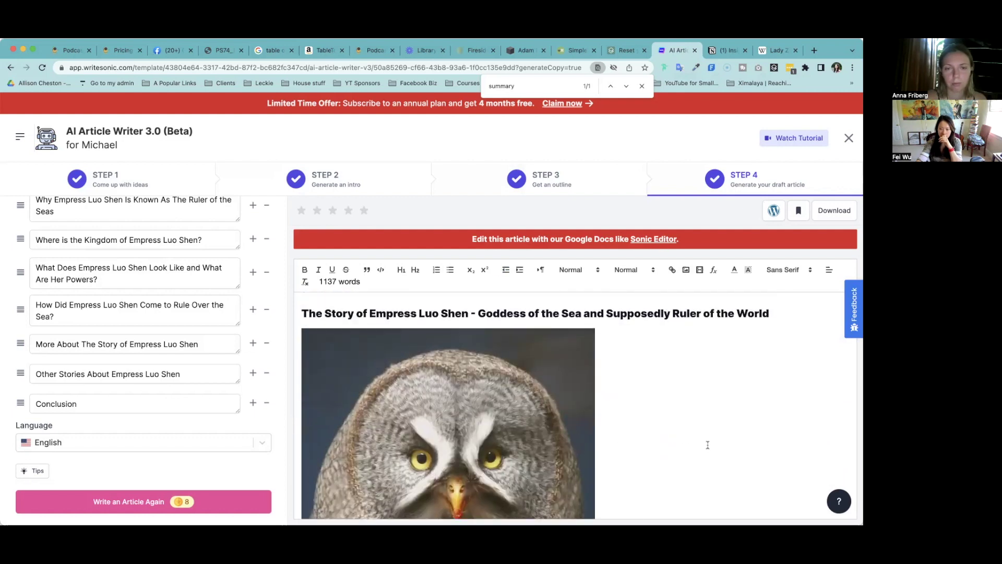
scroll(708, 445, "down", 8)
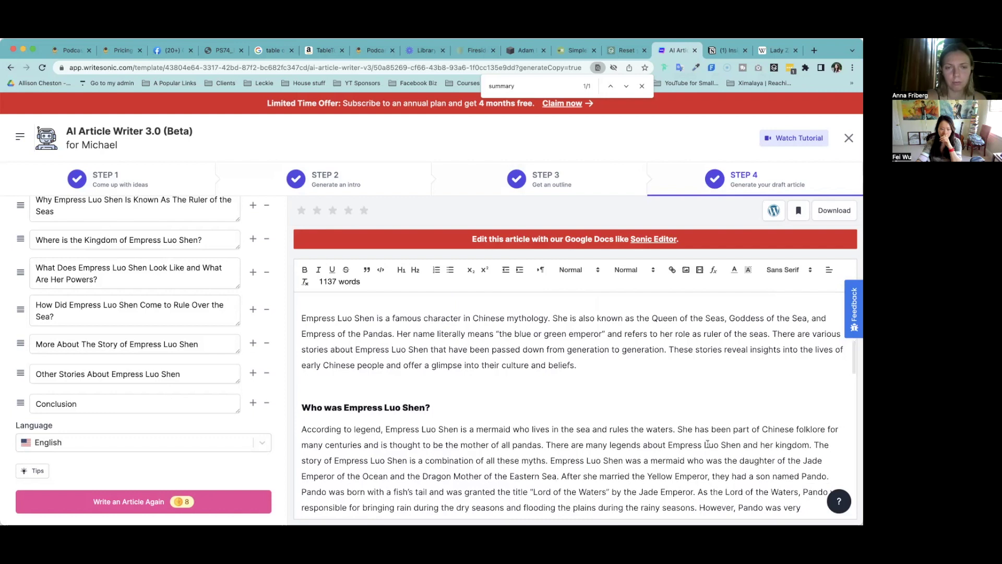
scroll(708, 445, "down", 3)
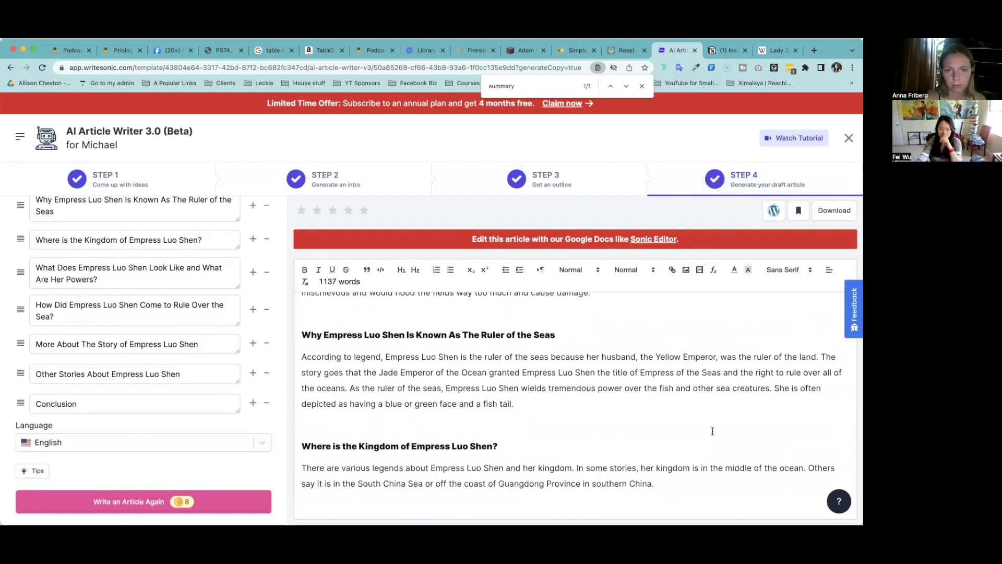
scroll(710, 431, "down", 1)
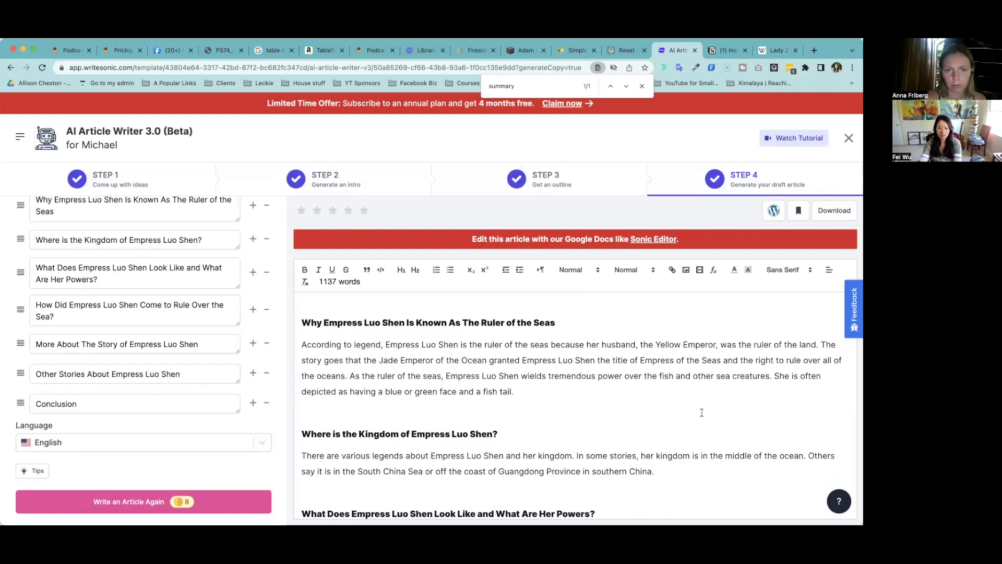
scroll(702, 413, "down", 2)
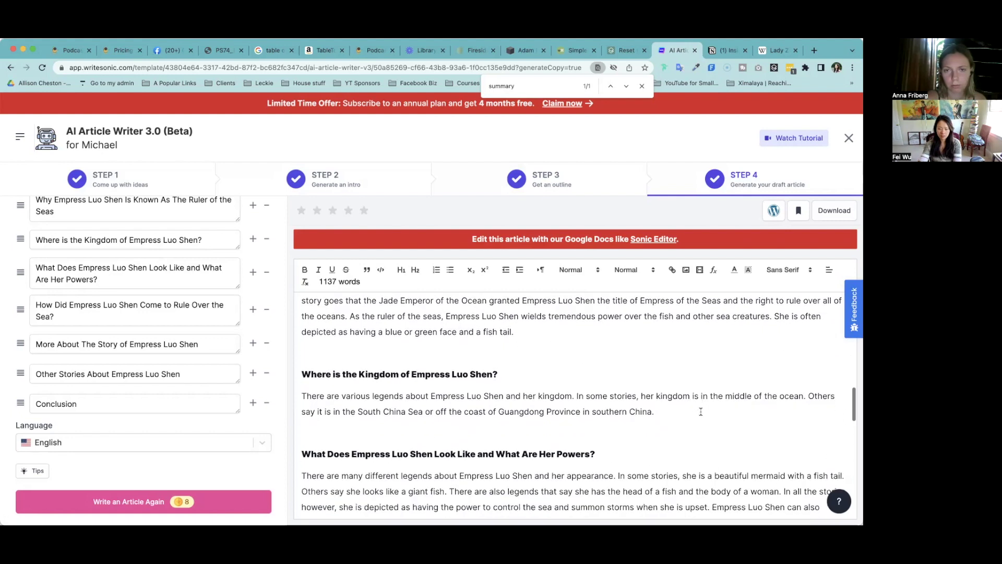
scroll(700, 410, "down", 2)
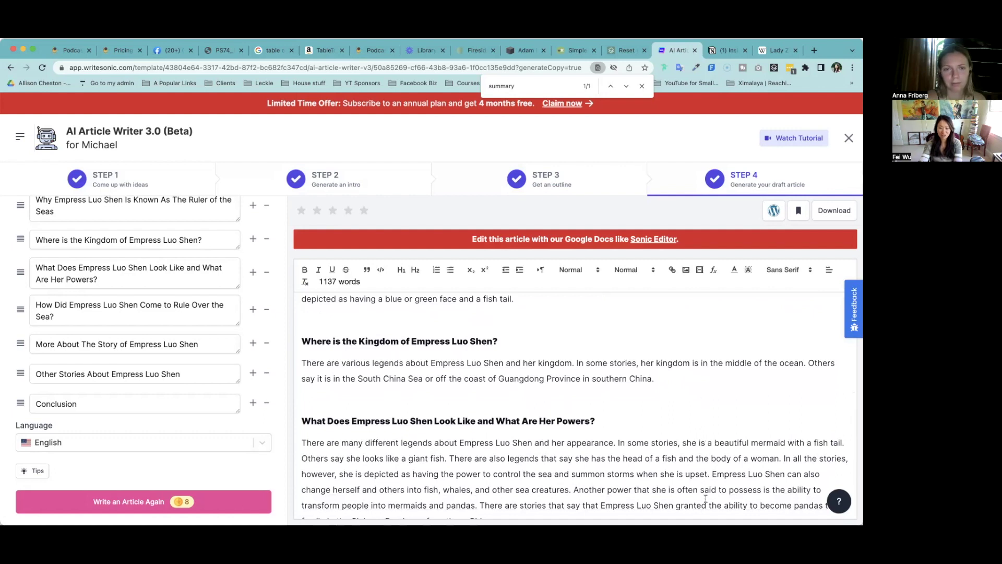
scroll(708, 499, "down", 1)
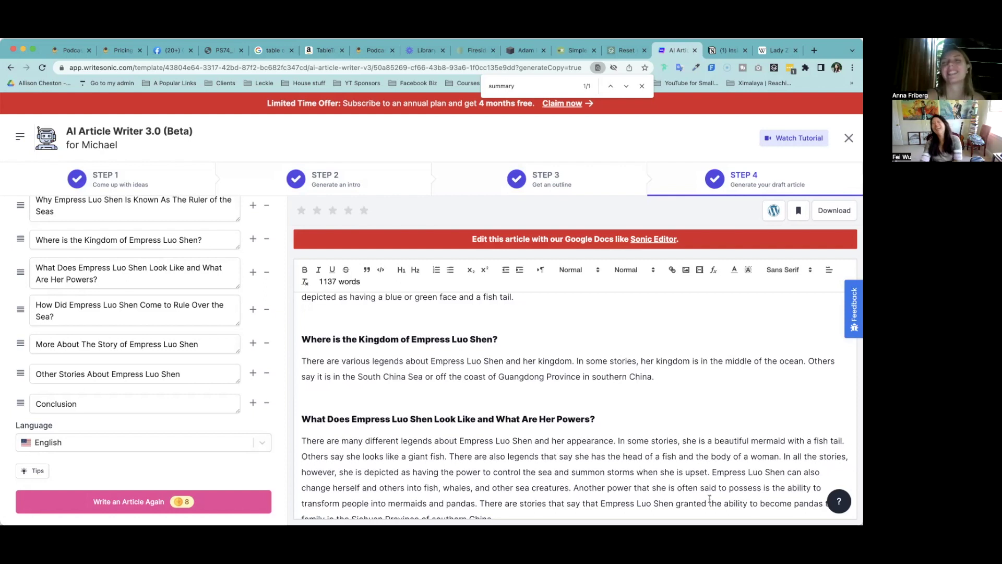
scroll(600, 439, "down", 5)
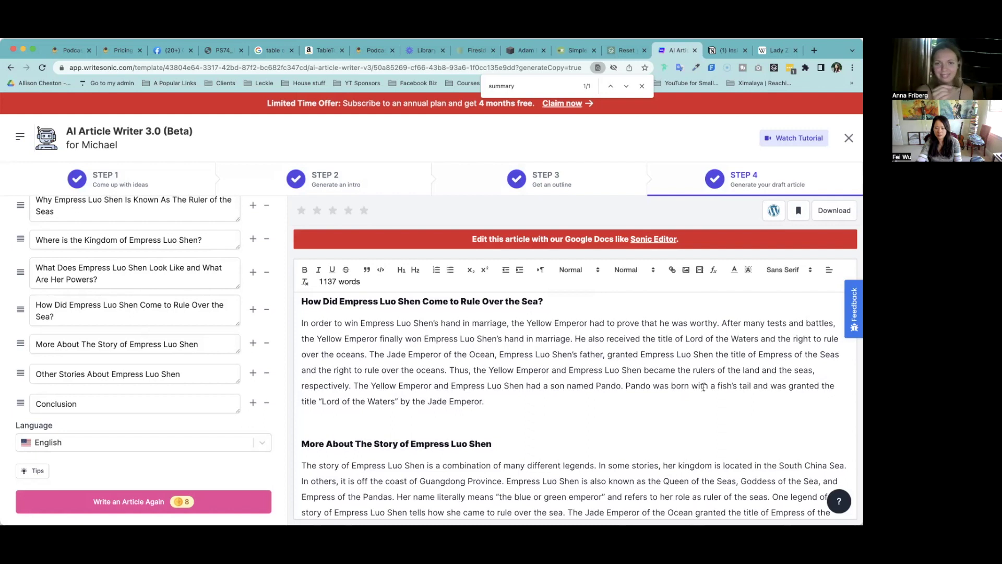
scroll(685, 391, "down", 1)
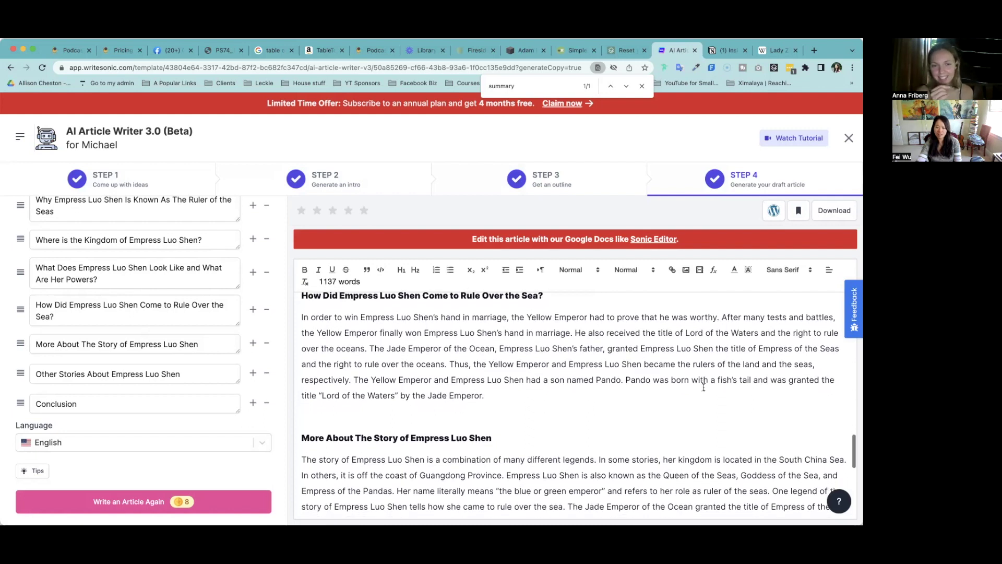
scroll(689, 428, "down", 2)
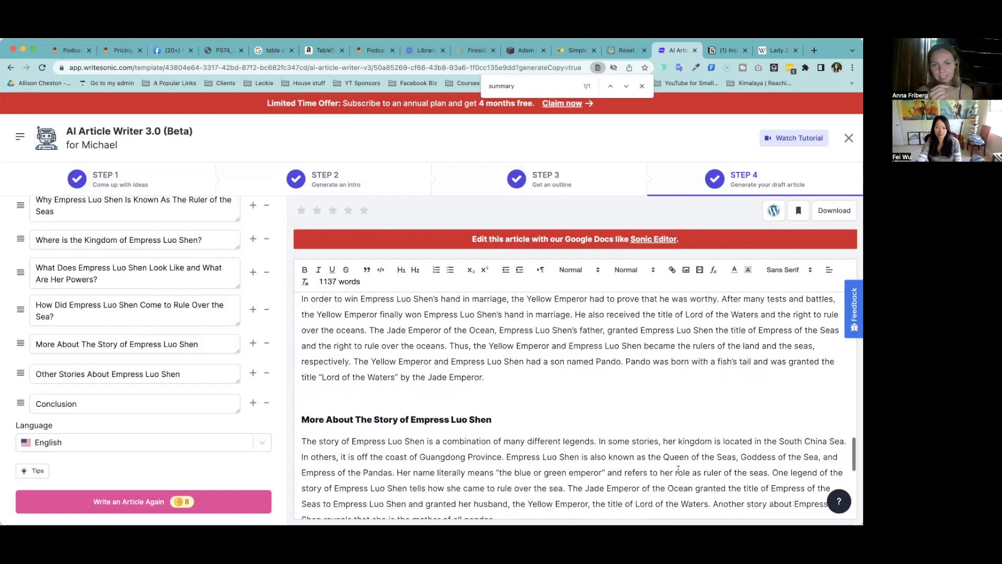
scroll(678, 468, "down", 5)
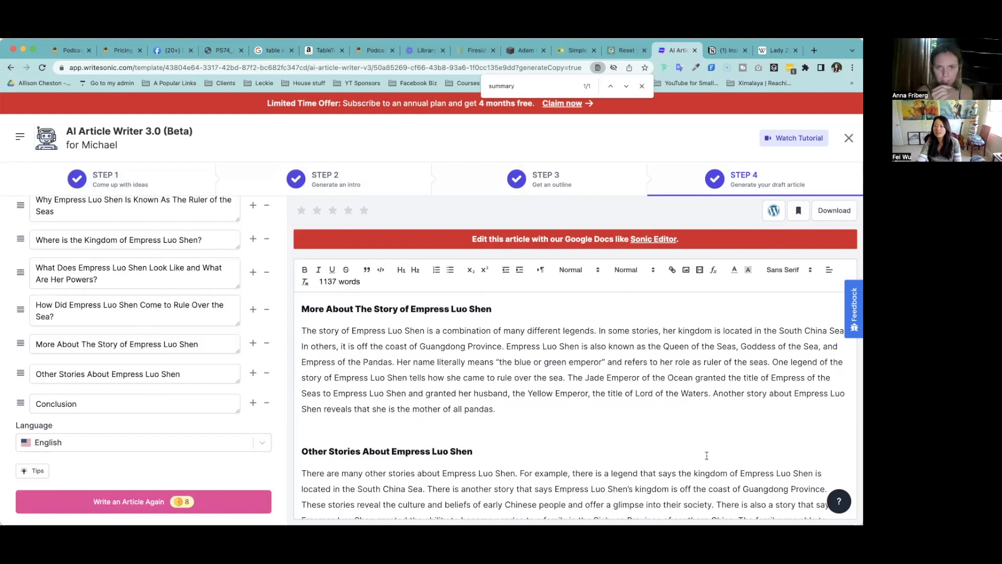
scroll(706, 454, "down", 1)
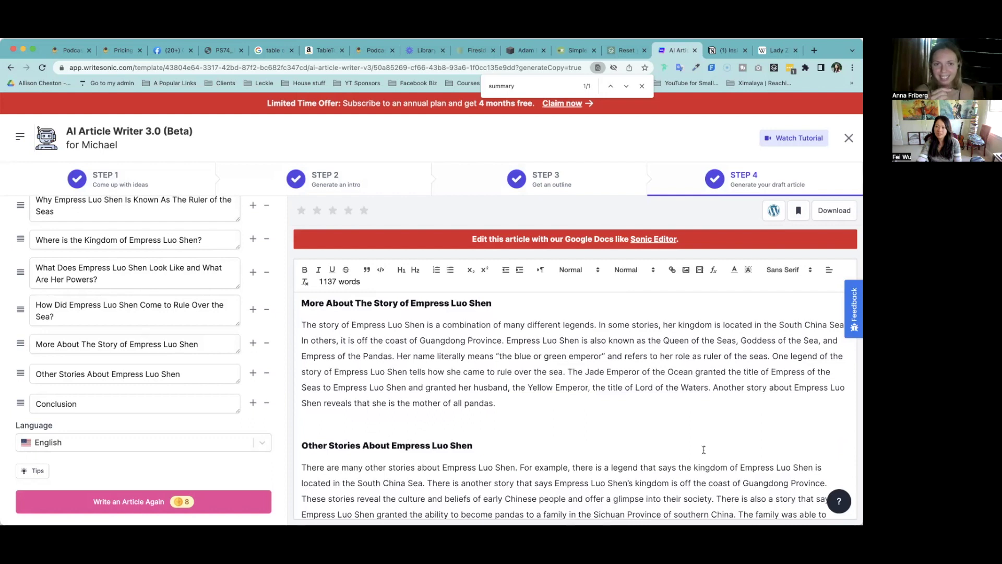
scroll(703, 450, "up", 10)
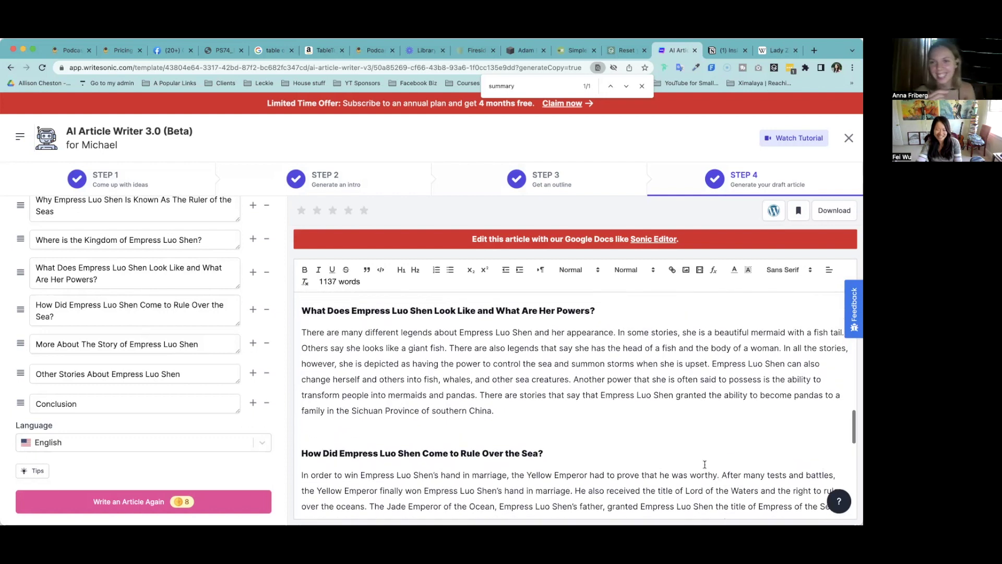
scroll(705, 464, "up", 3)
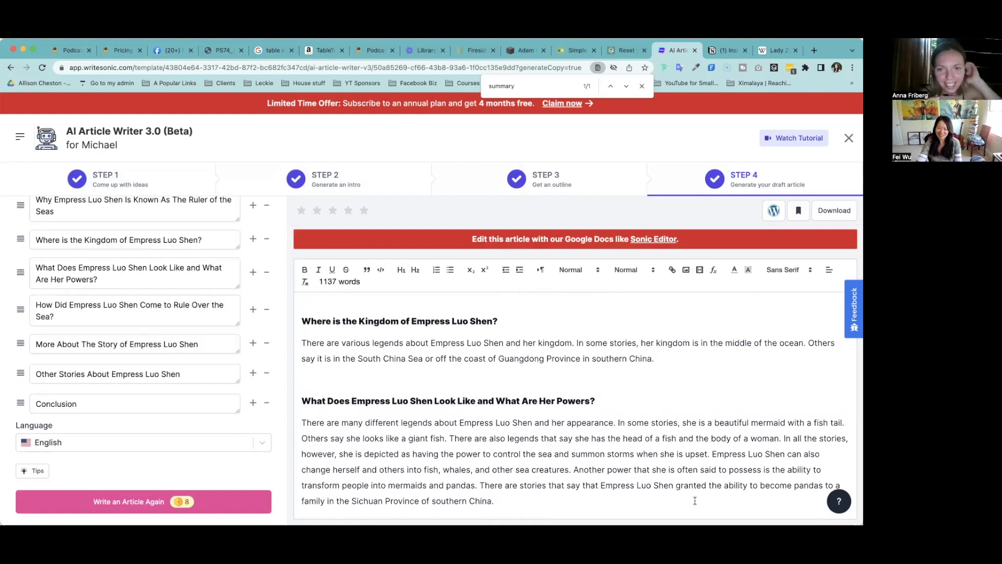
scroll(695, 501, "up", 2)
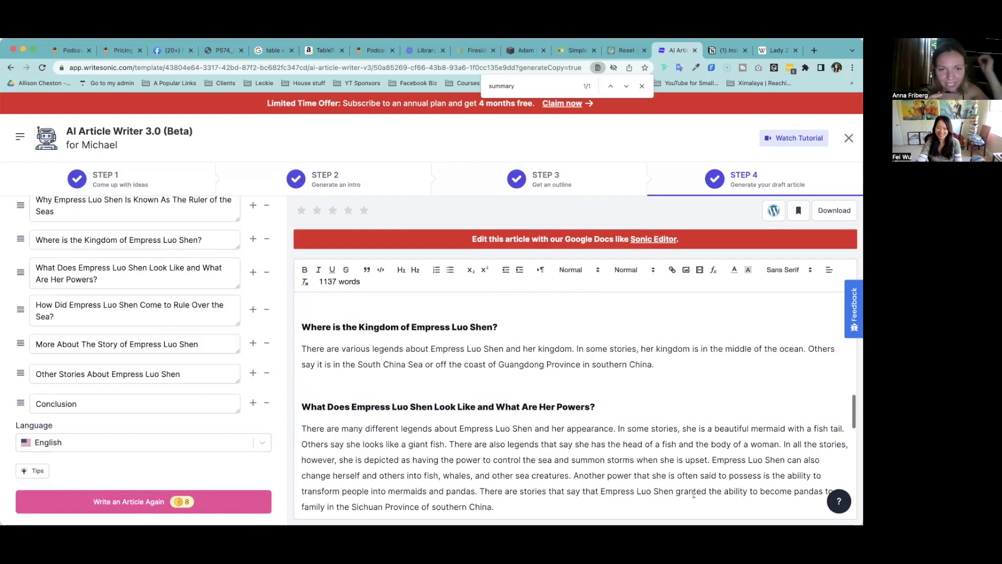
scroll(694, 494, "up", 3)
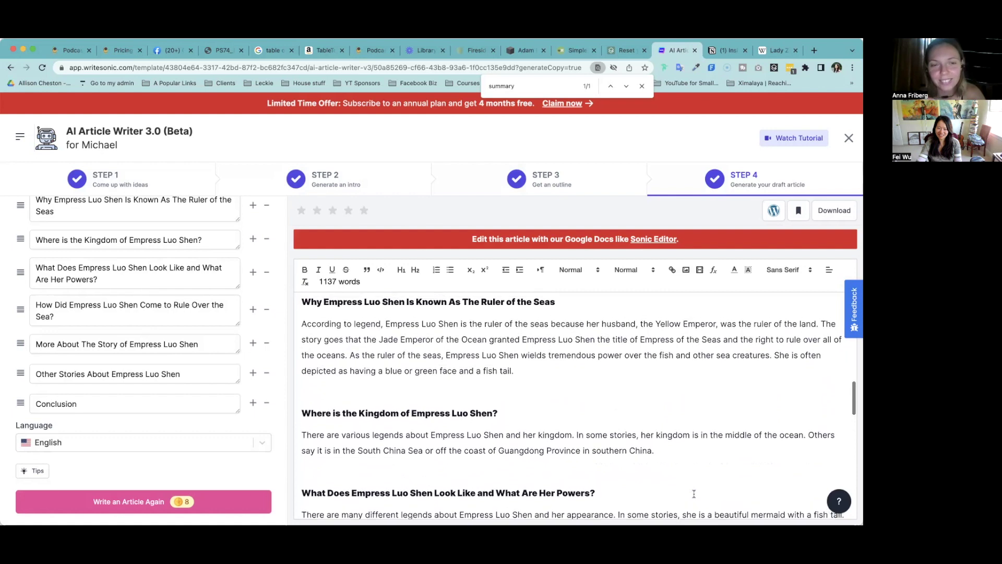
scroll(694, 493, "up", 1)
- Search the article for 'fish', close the find bar, and download the article as .docx
key("super+f")
type("fis")
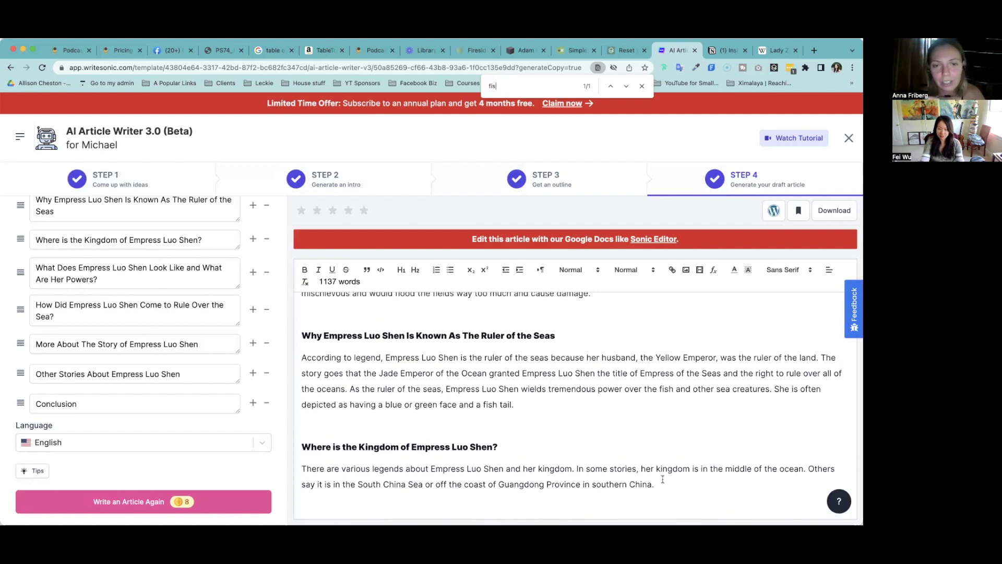
type("h")
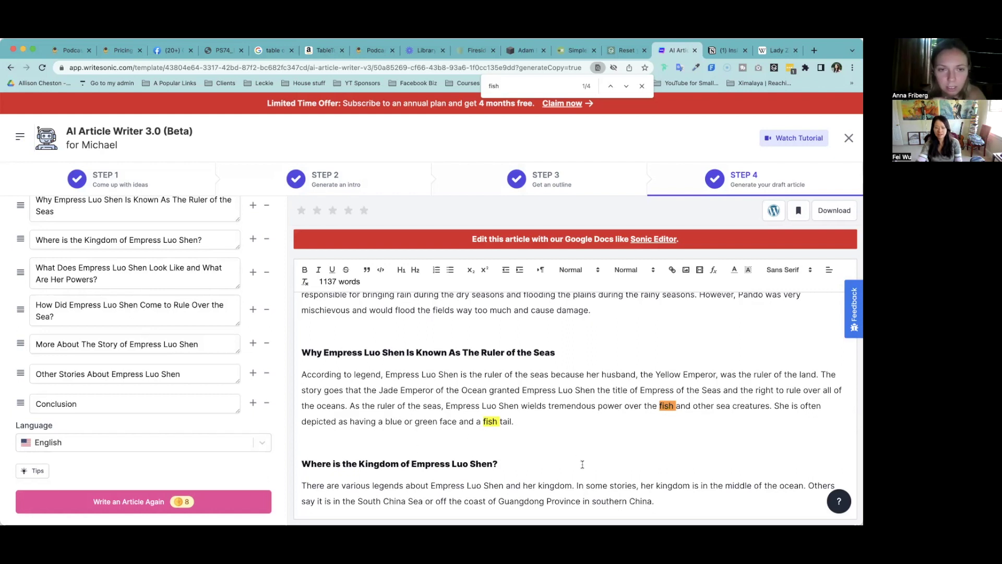
scroll(584, 459, "up", 2)
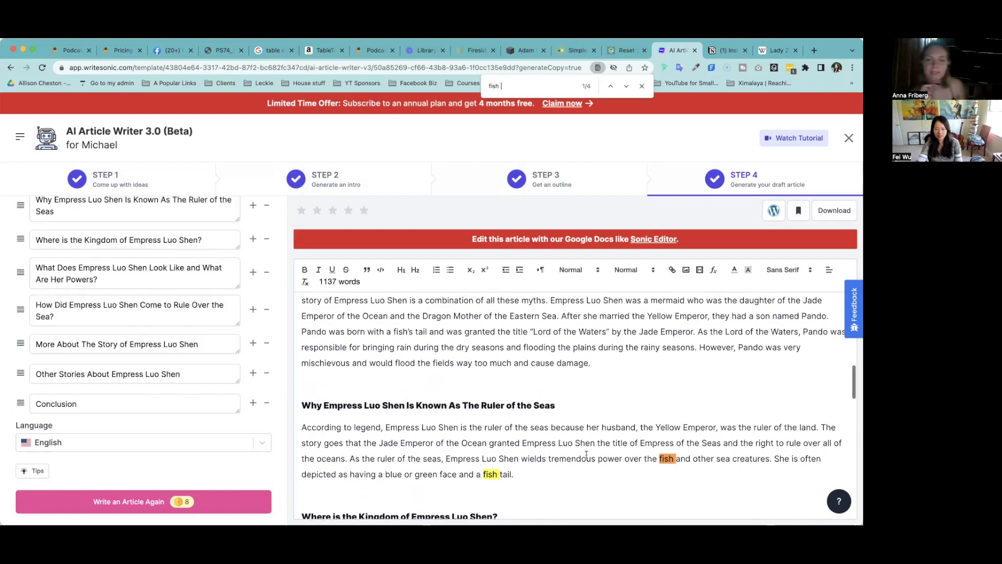
scroll(586, 454, "up", 8)
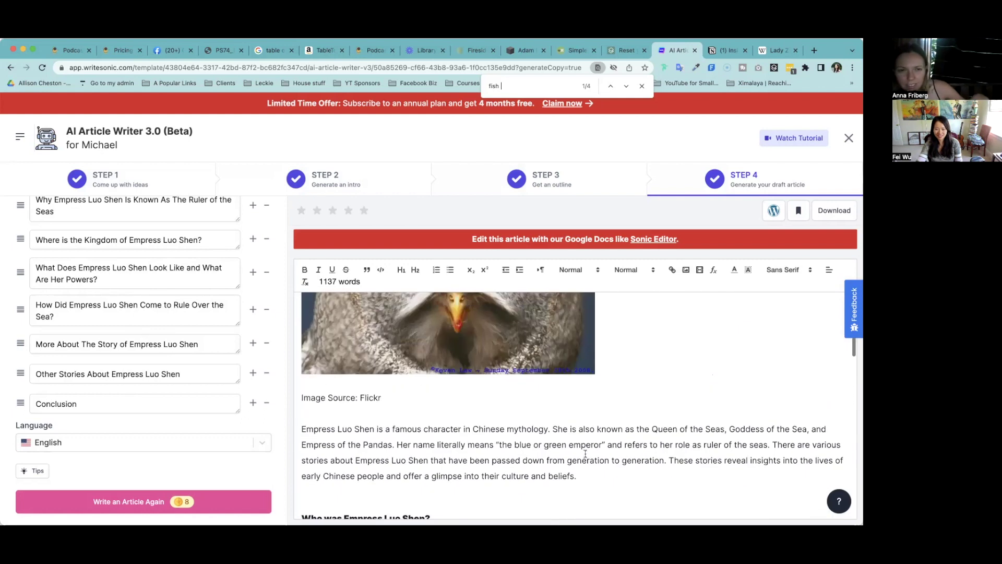
scroll(575, 449, "up", 2)
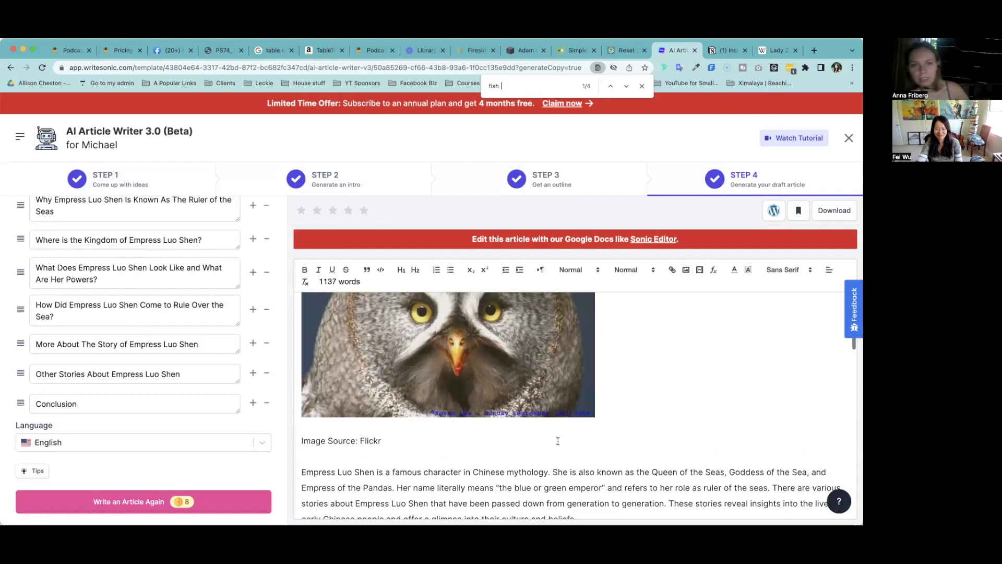
scroll(558, 441, "down", 15)
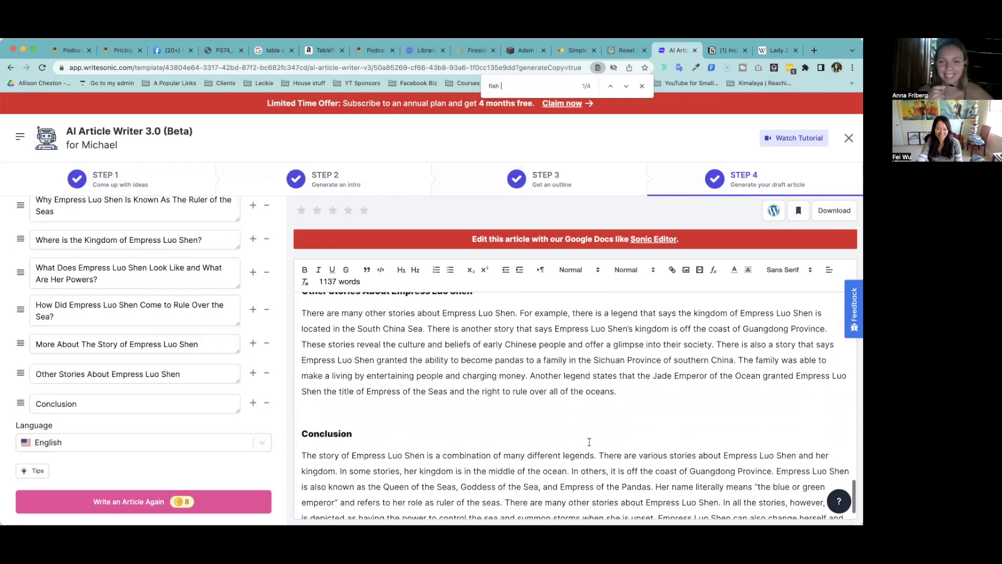
scroll(589, 442, "down", 2)
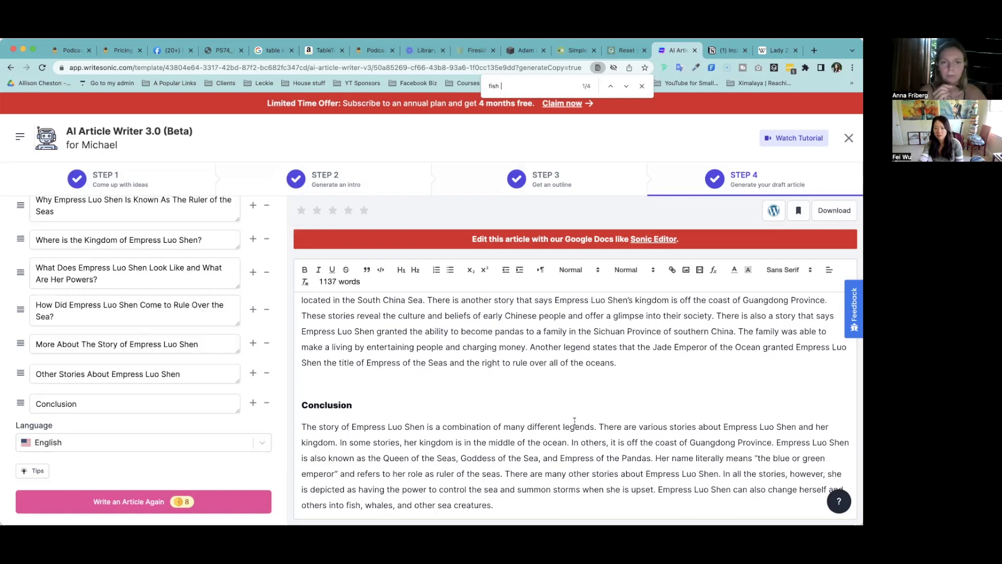
left_click(643, 87)
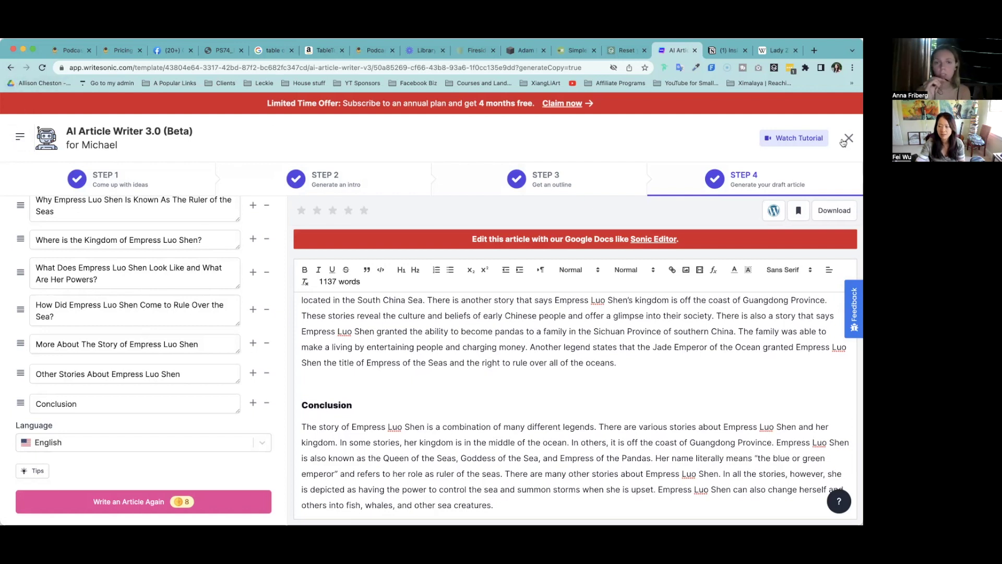
left_click(833, 211)
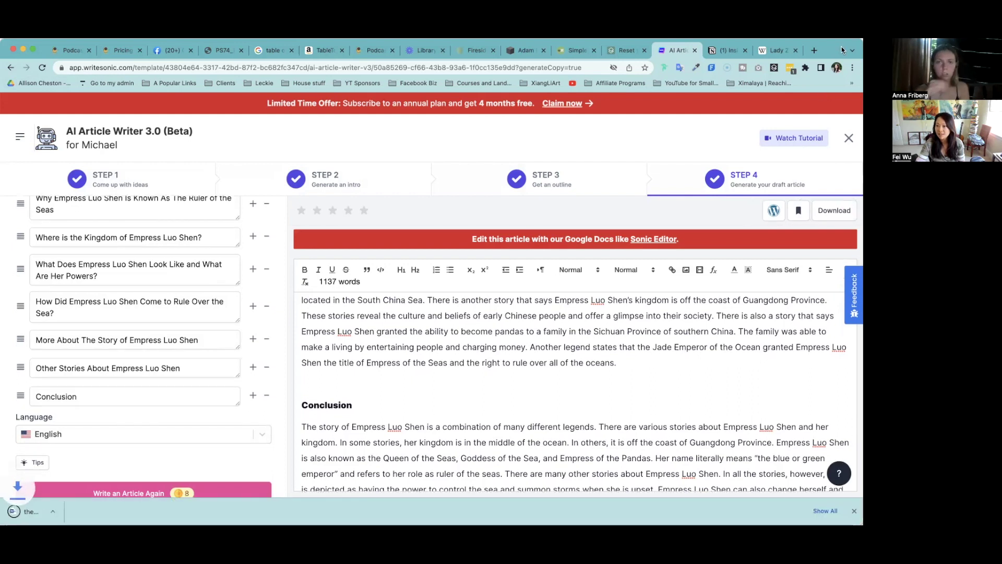
- Leave the article writer and view the project's Saved and History lists
left_click(849, 139)
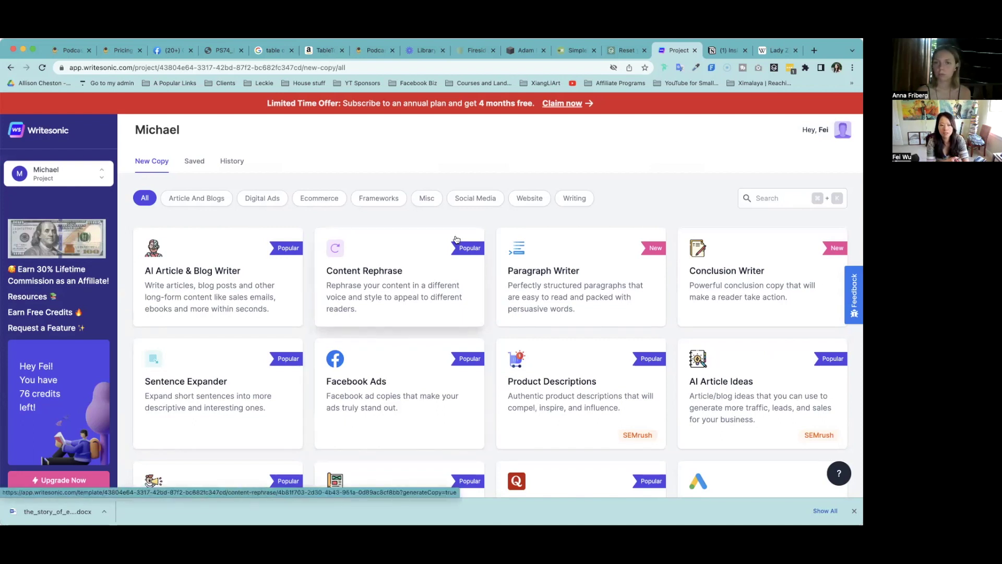
left_click(194, 162)
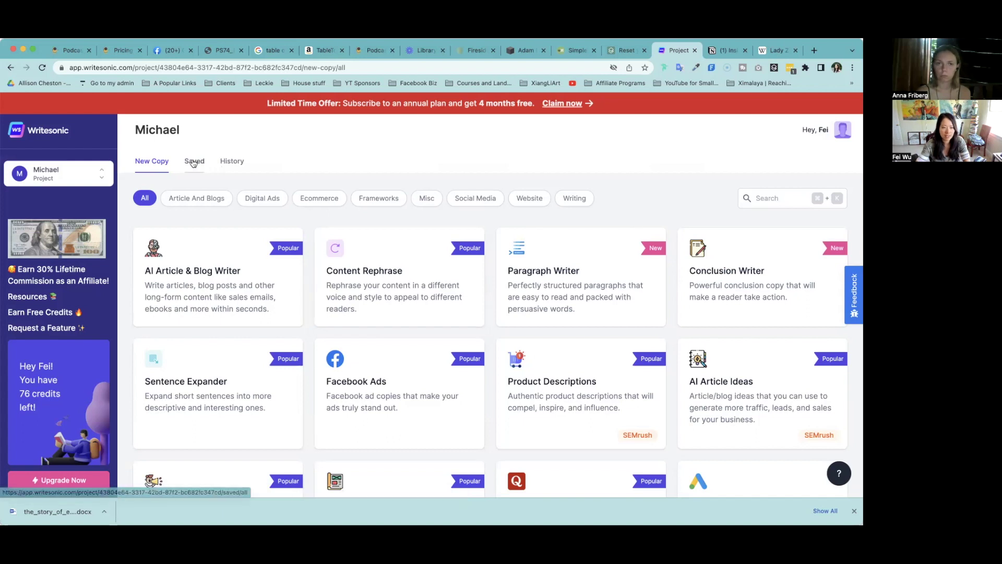
left_click(232, 163)
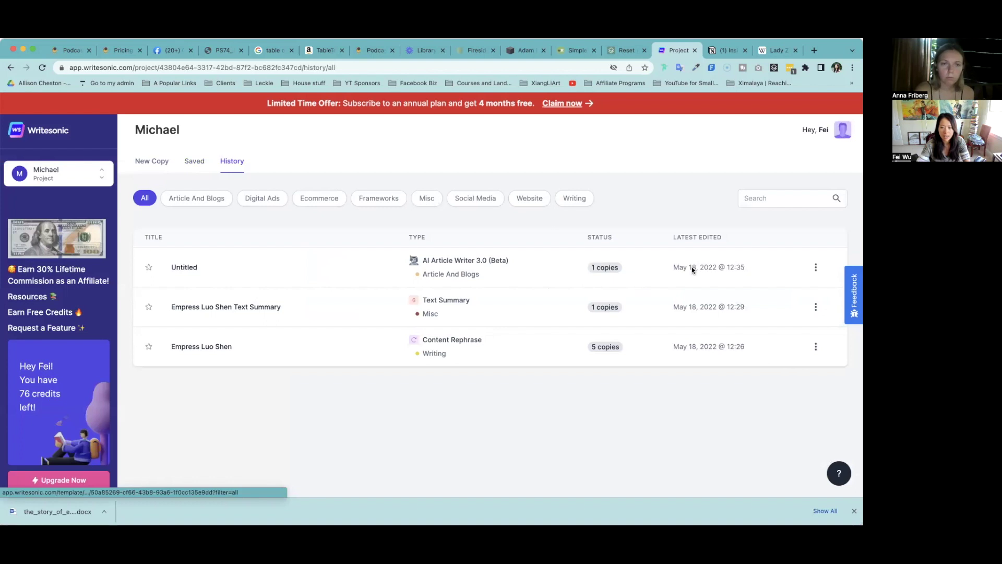
- Reopen the newest history article, then return to the New Copy template library
left_click(816, 268)
left_click(184, 267)
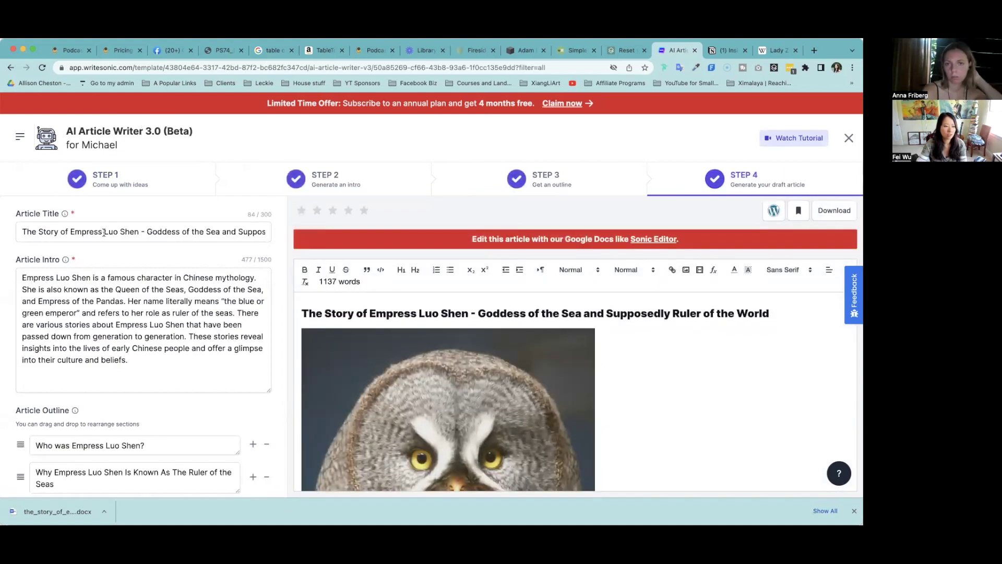
left_click(10, 68)
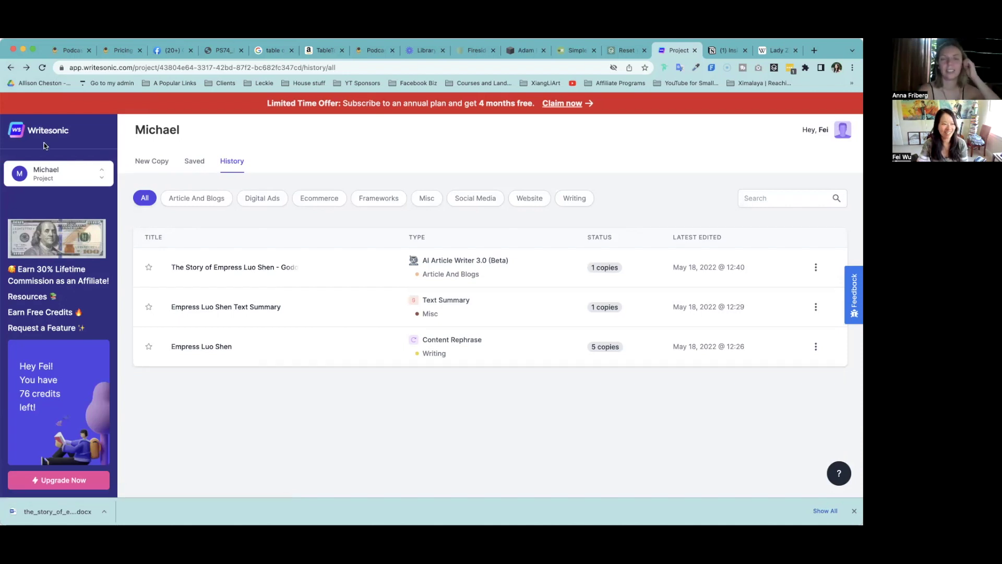
left_click(55, 135)
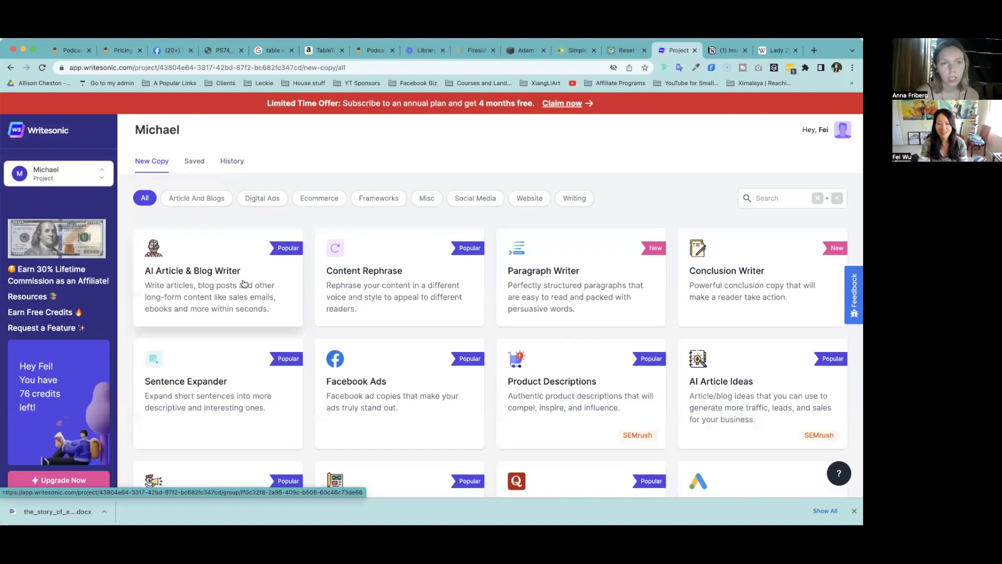
- Reopen the AI Article Writer 3.0 project from the AI Article & Blog Writer templates
scroll(244, 284, "down", 1)
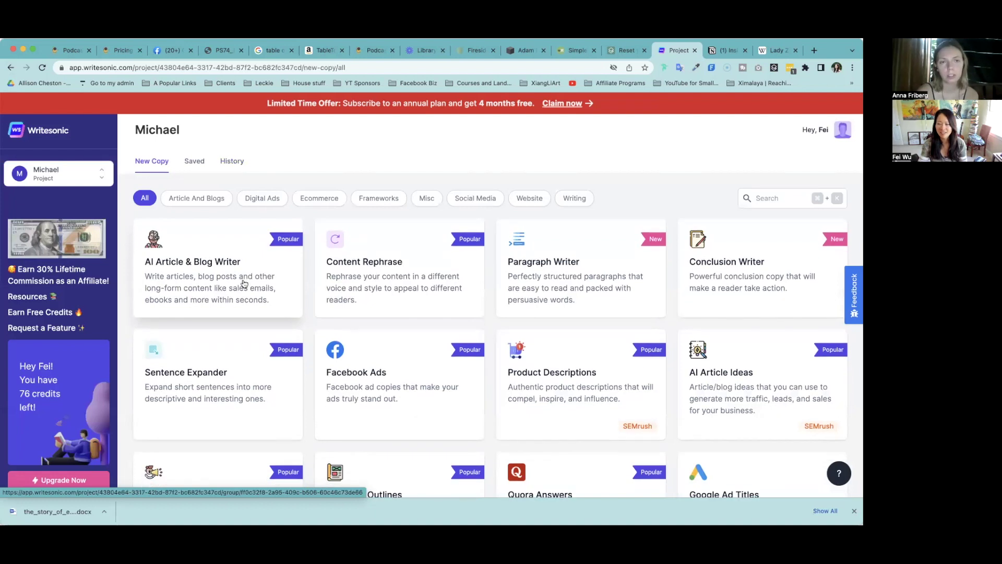
left_click(244, 283)
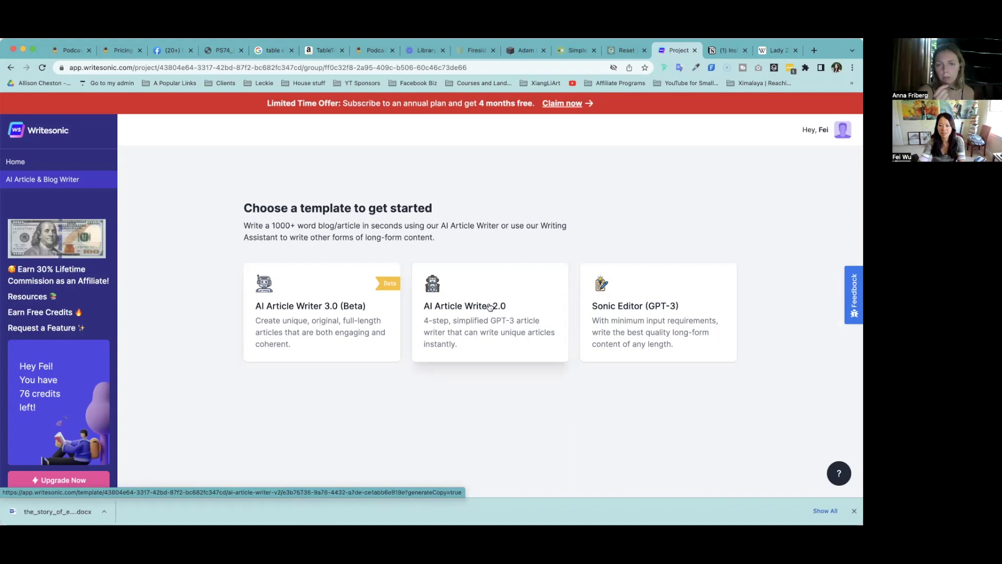
left_click(348, 343)
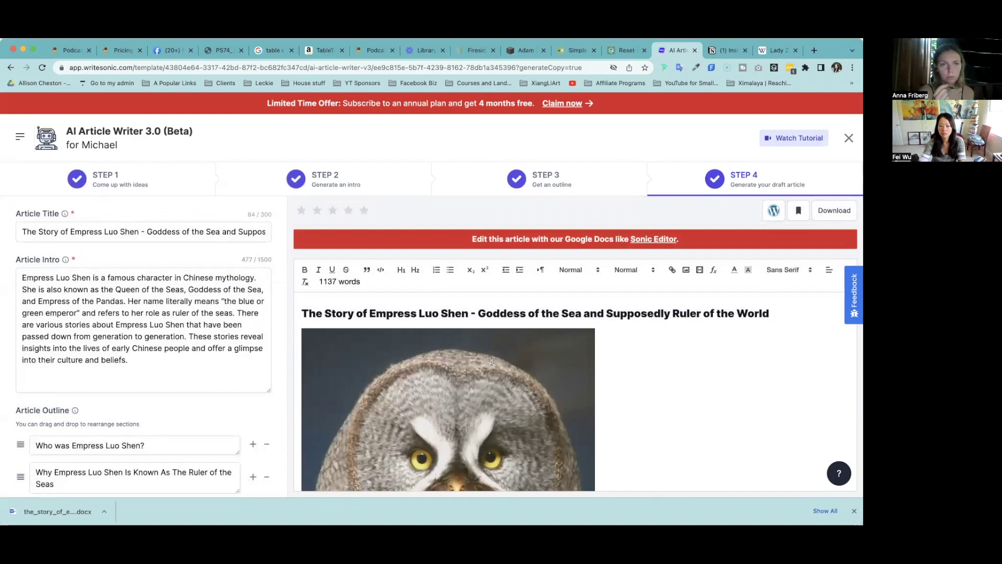
- Dismiss the download bar, return to Step 1 and select the current Topic text
left_click(854, 511)
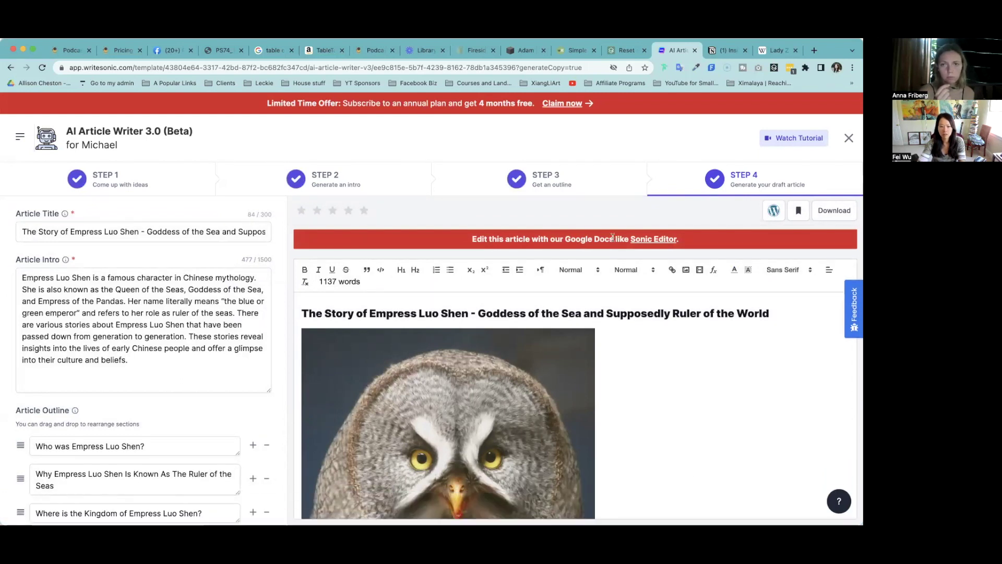
scroll(275, 289, "down", 4)
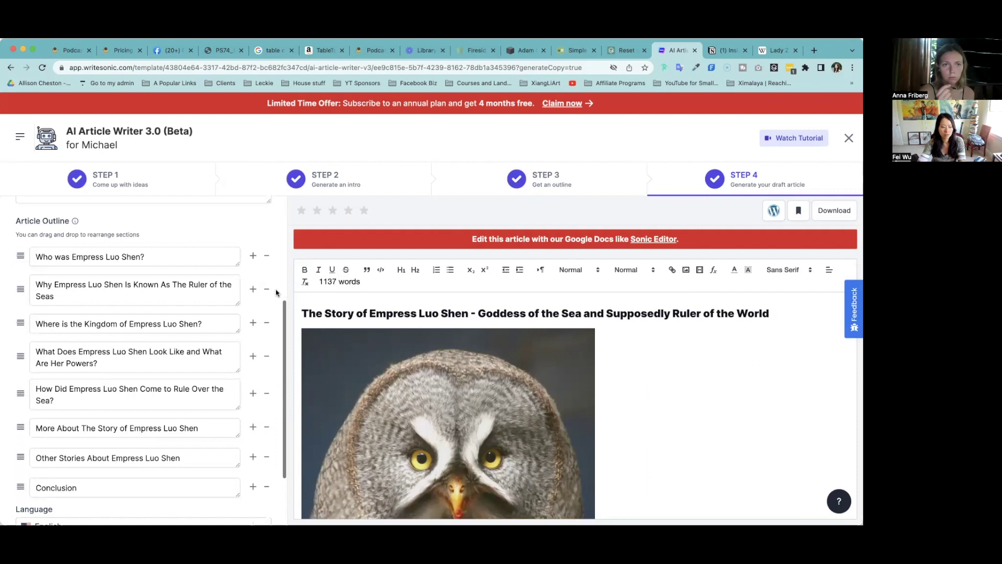
scroll(276, 289, "up", 4)
left_click(156, 183)
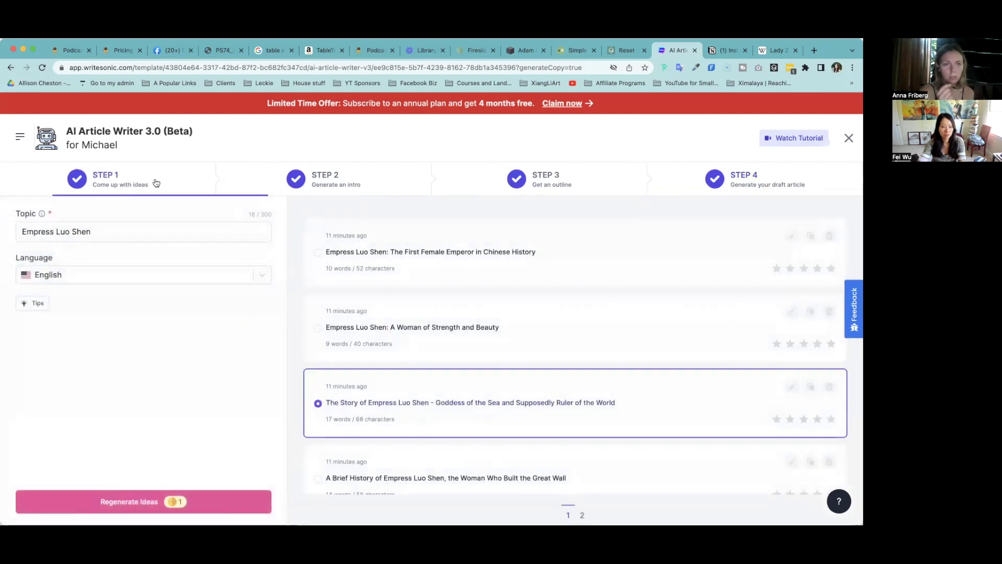
left_click(111, 232)
triple_click(72, 238)
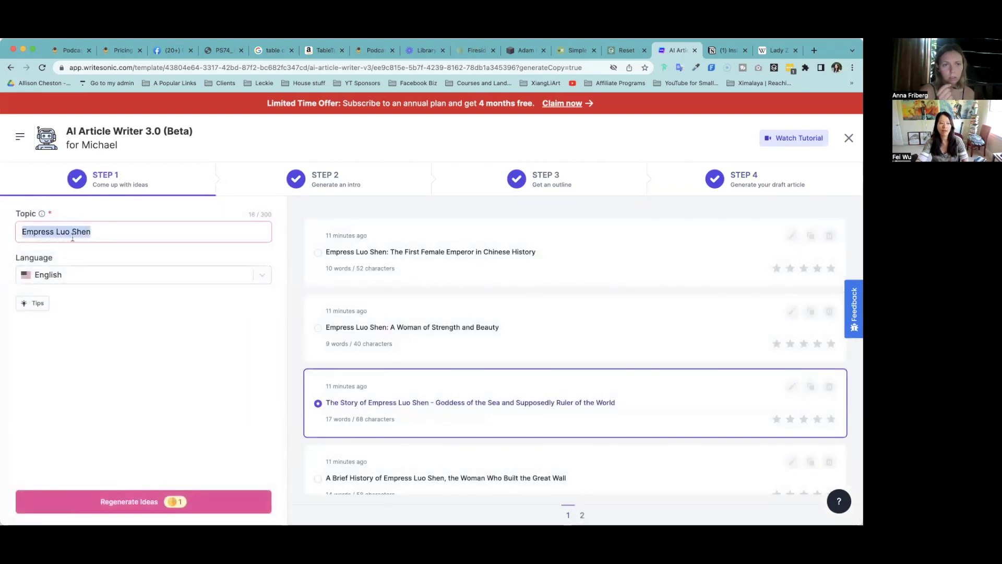
left_click(776, 50)
- Search the web for 'empress lu' and open the Empress Lü Wikipedia article
type("emo")
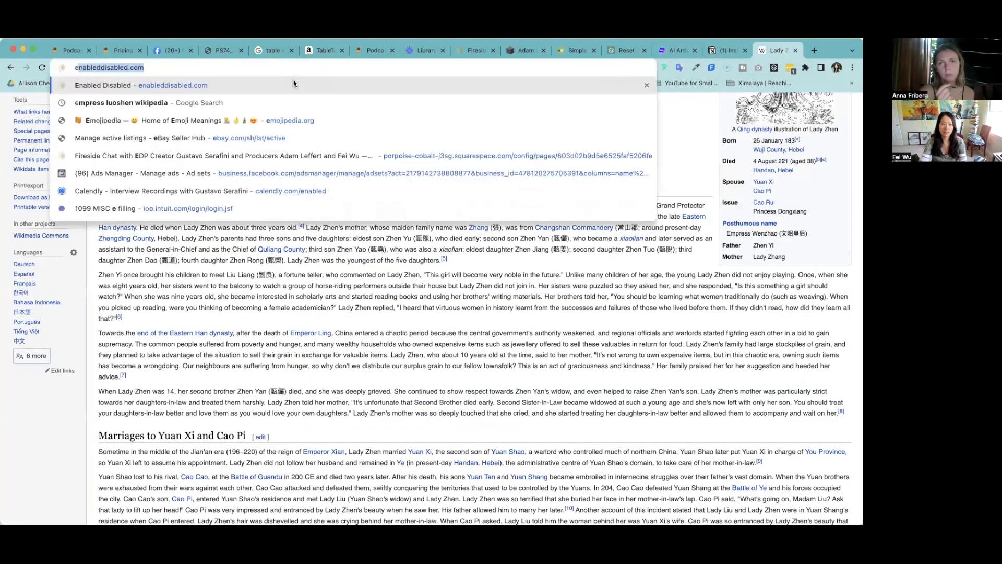
key("BackSpace")
type("press luoshen wikipedia")
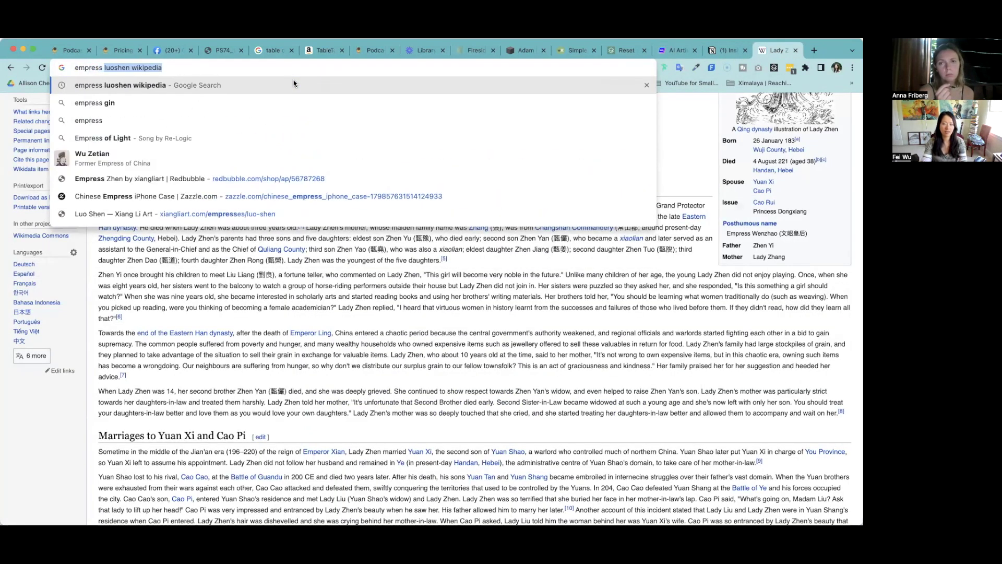
key("Return")
left_click_drag(235, 116, 135, 117)
key("BackSpace")
key("BackSpace")
key("BackSpace")
key("Return")
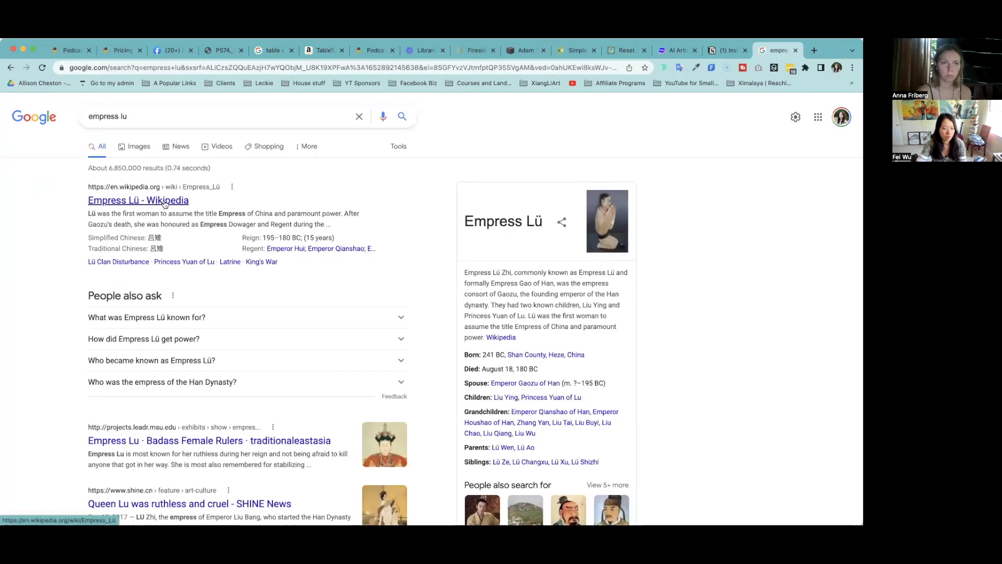
left_click(167, 204)
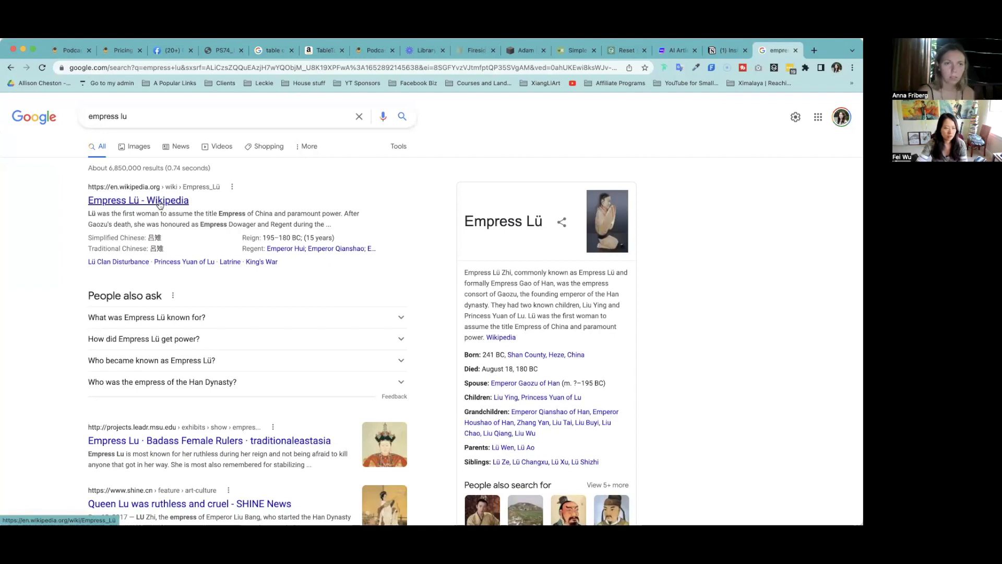
- Copy the 'Empress Lü' heading and paste it into Writesonic's Topic field
left_click_drag(180, 152, 129, 144)
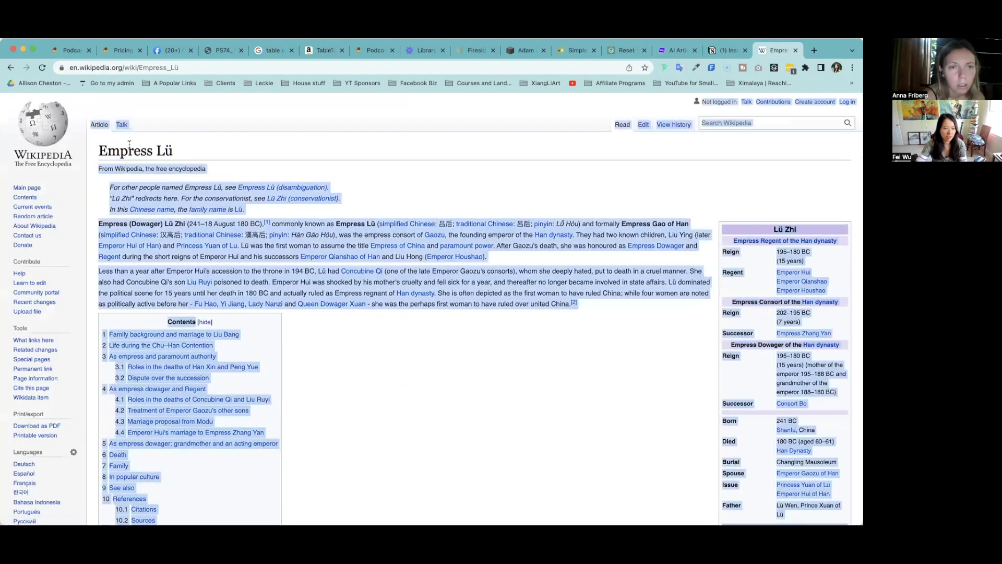
left_click_drag(261, 154, 86, 147)
key("super+c")
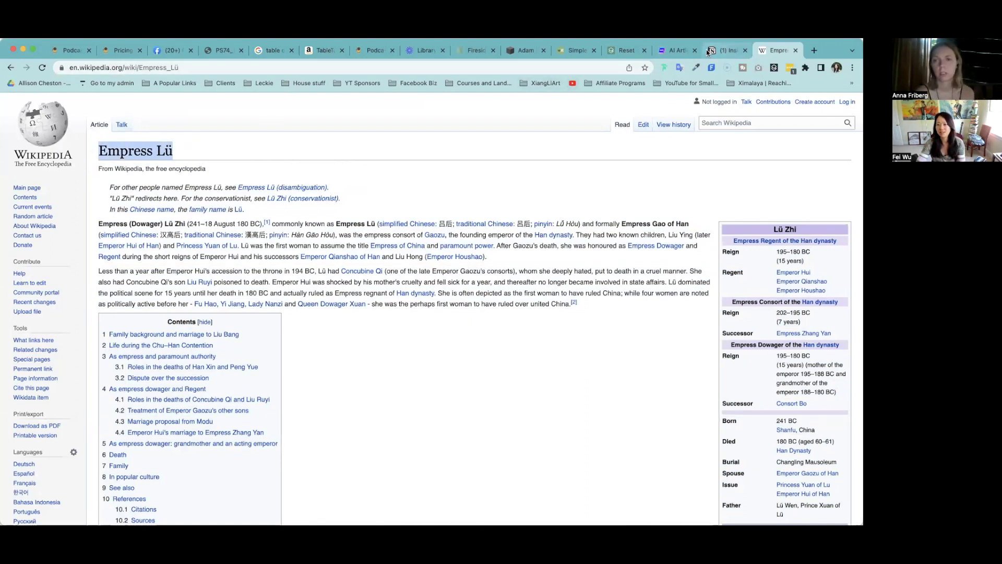
left_click(674, 50)
key("super+v")
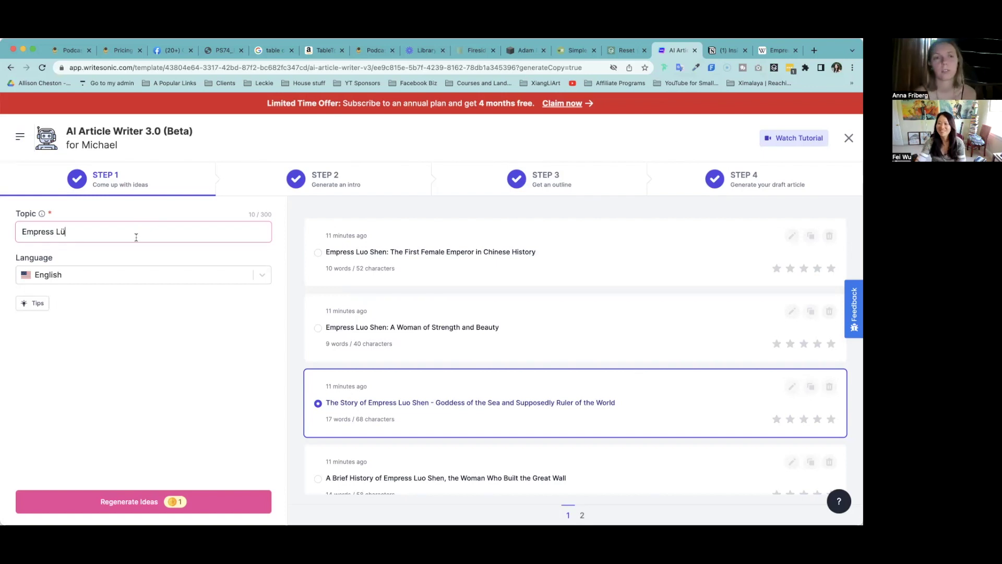
- Regenerate Empress Lü title ideas and pick 'Empress Lü: A Woman's Journey to the Top of China'
left_click(165, 503)
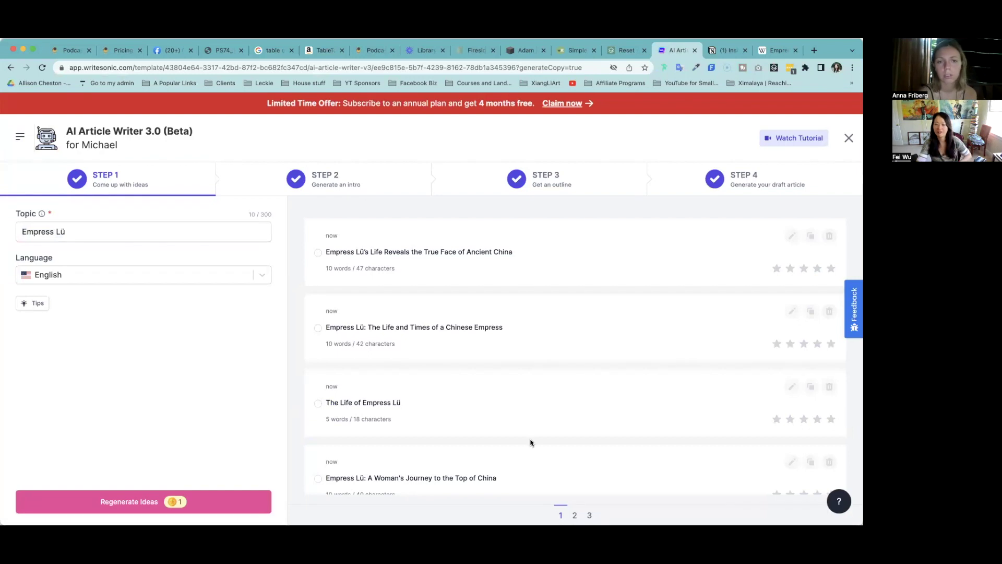
scroll(532, 438, "down", 1)
scroll(534, 392, "down", 2)
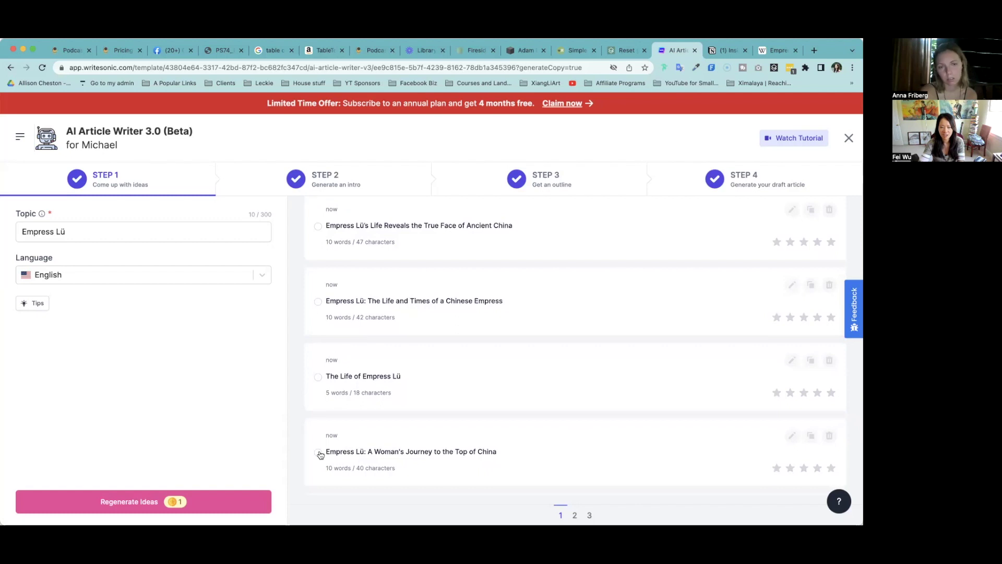
scroll(320, 455, "up", 2)
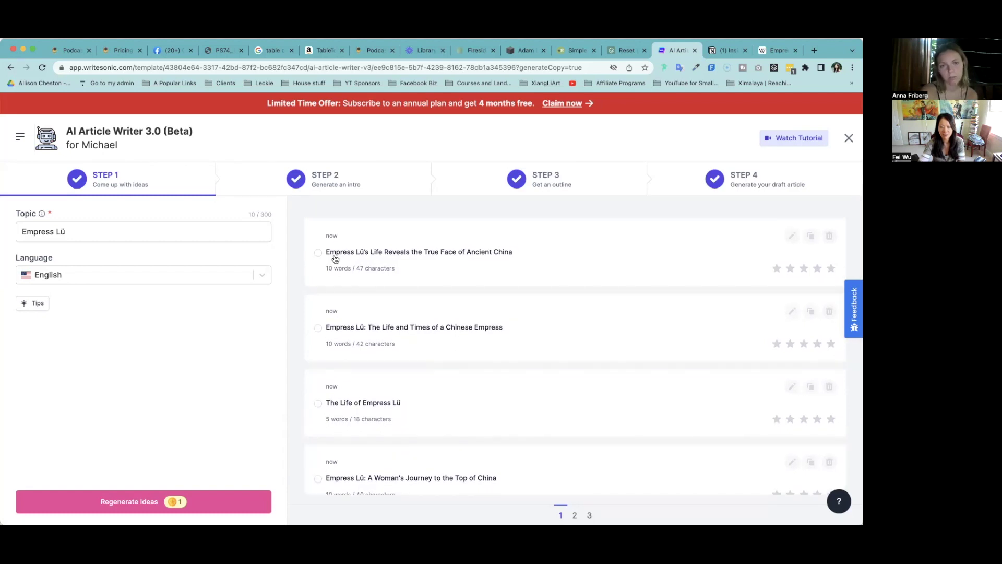
scroll(396, 449, "down", 3)
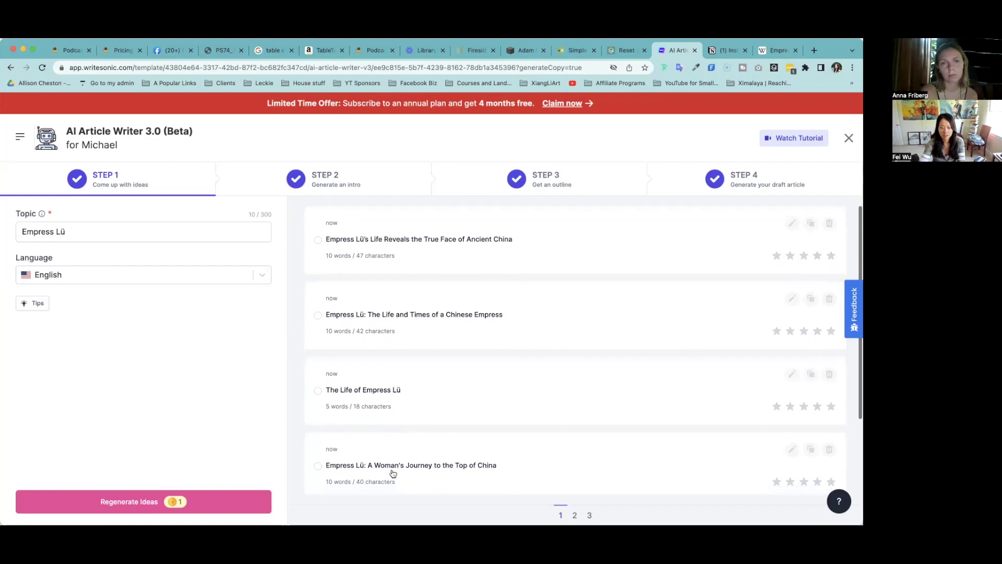
scroll(397, 439, "down", 4)
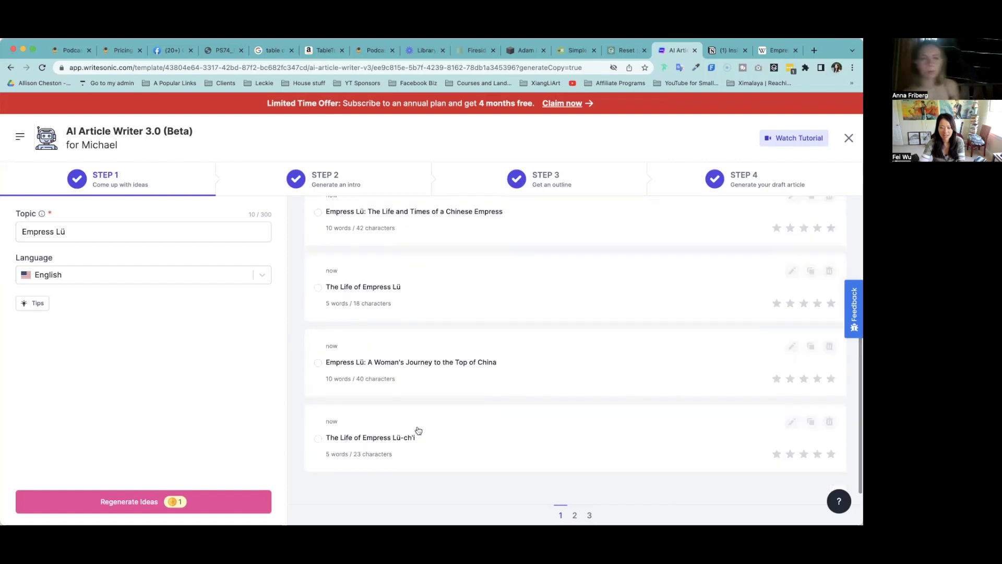
scroll(415, 427, "up", 2)
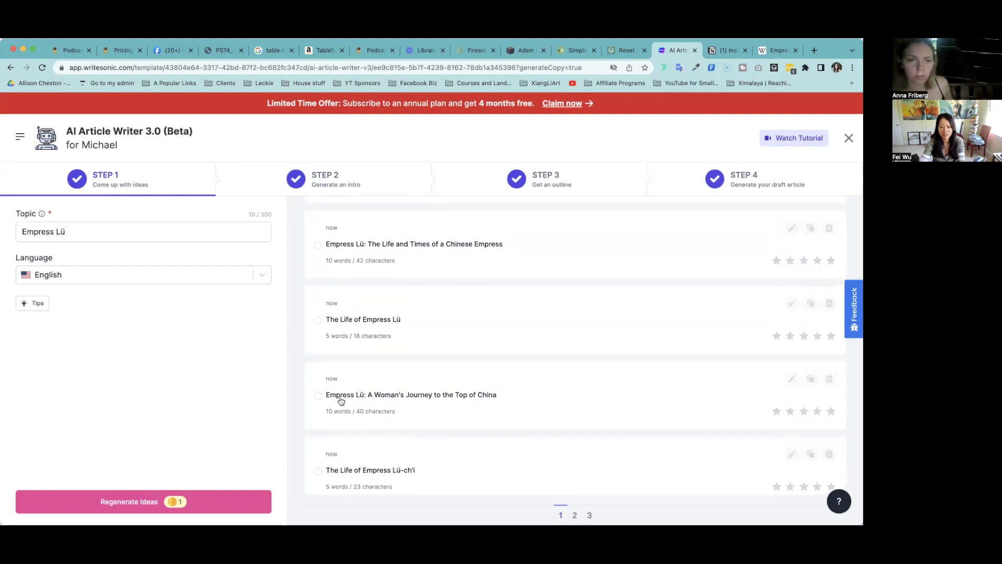
scroll(522, 406, "up", 5)
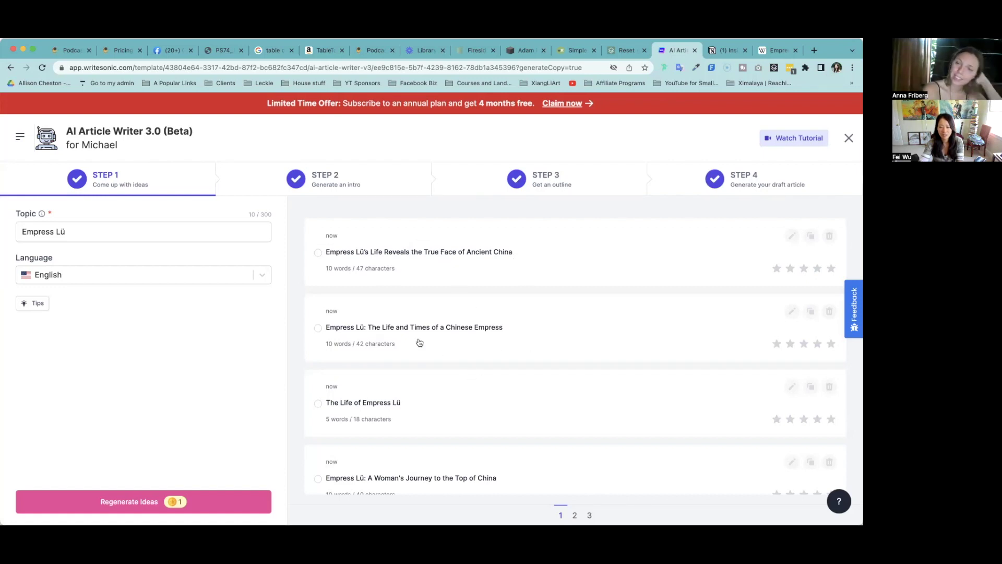
scroll(521, 456, "down", 2)
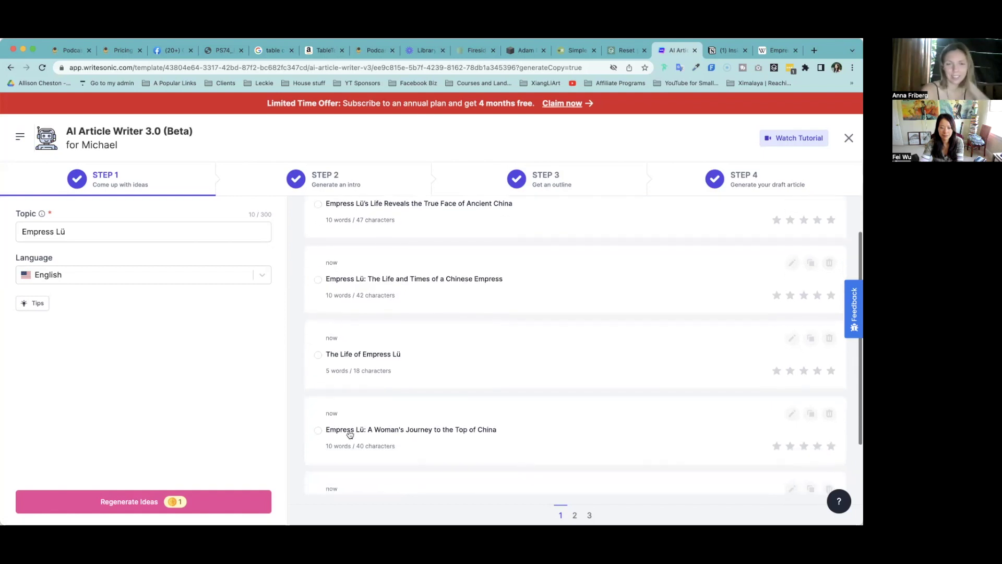
left_click(330, 430)
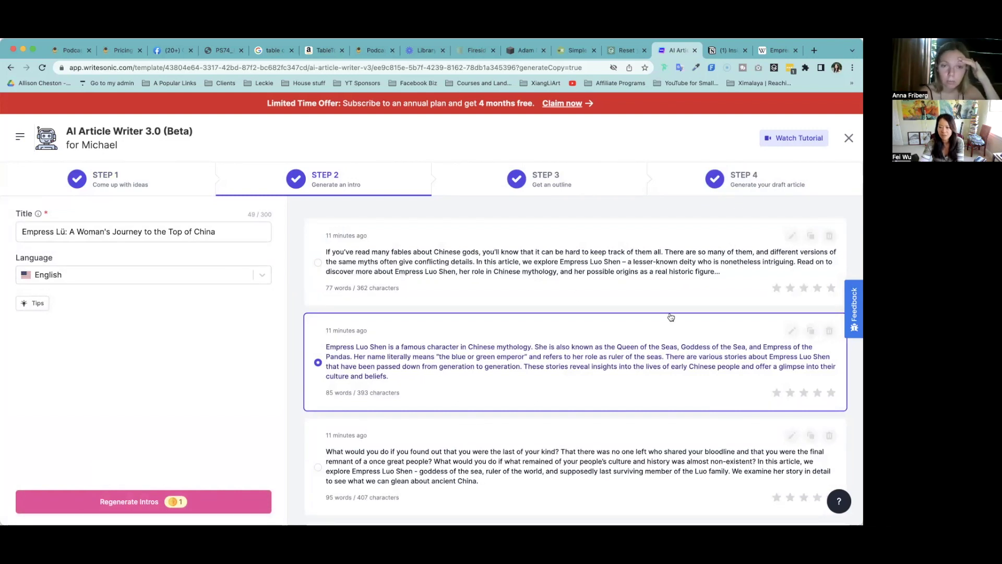
- Regenerate the Empress Lü intros and review the new 223-, 63- and 151-word options
left_click(113, 502)
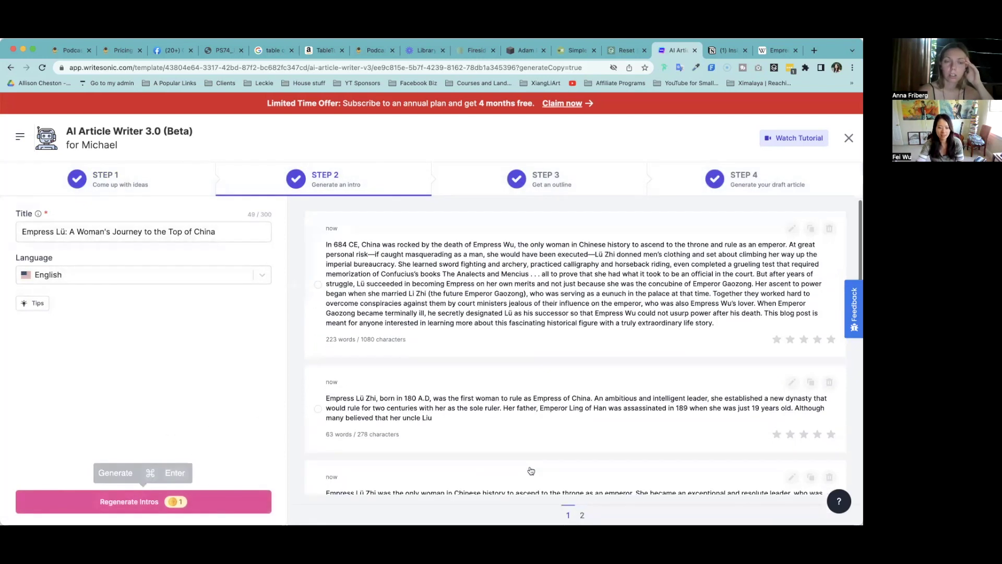
scroll(531, 471, "down", 1)
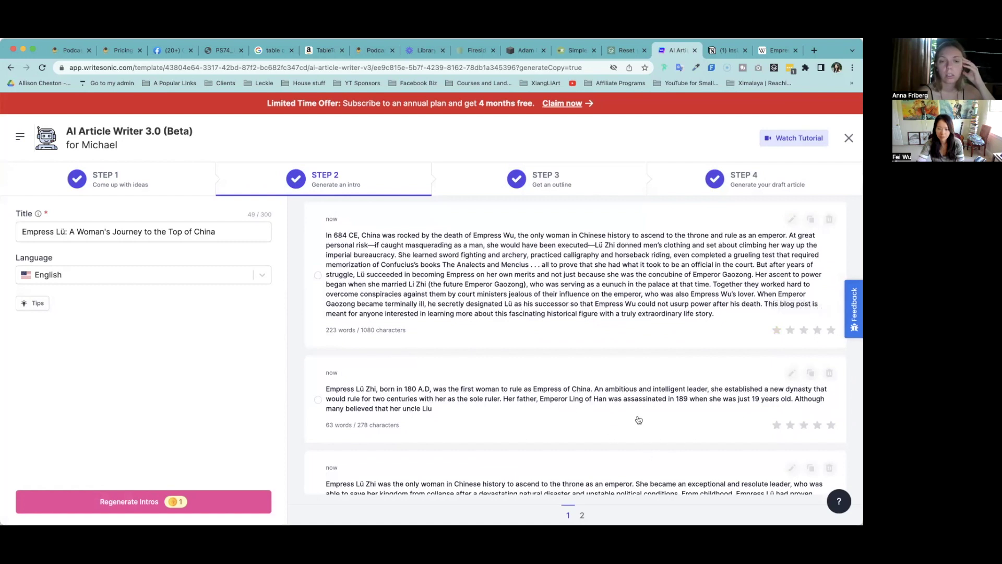
scroll(629, 418, "down", 1)
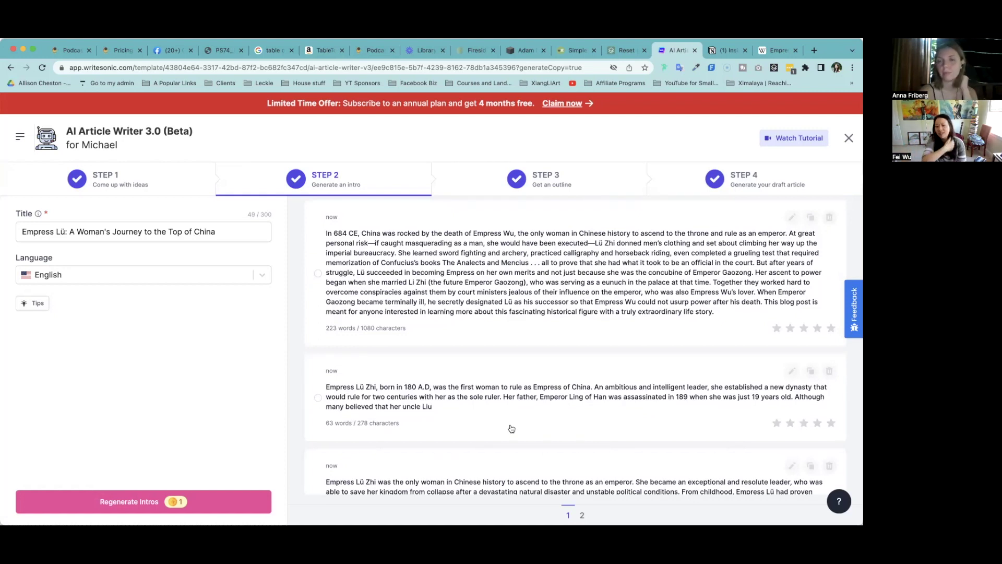
scroll(491, 429, "down", 3)
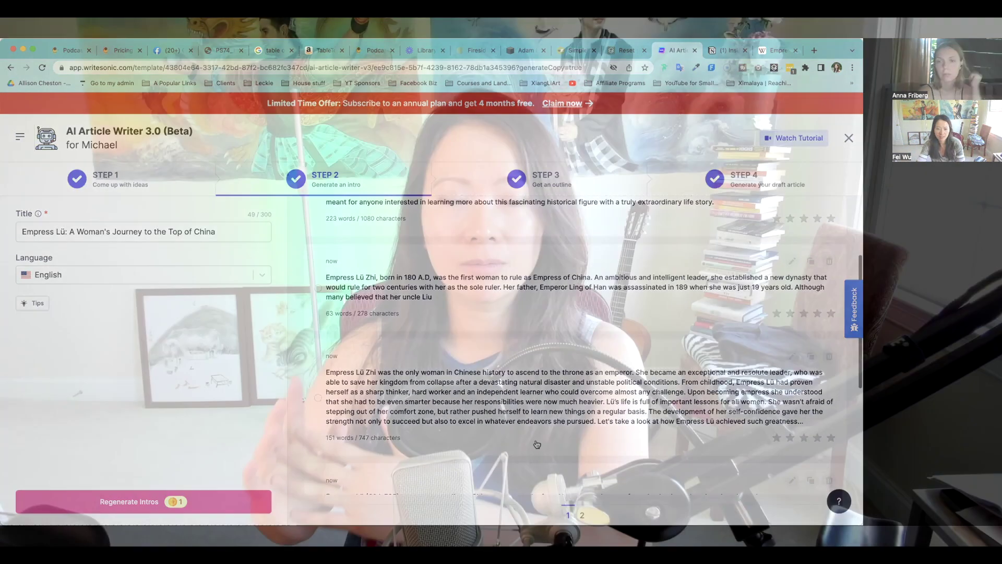